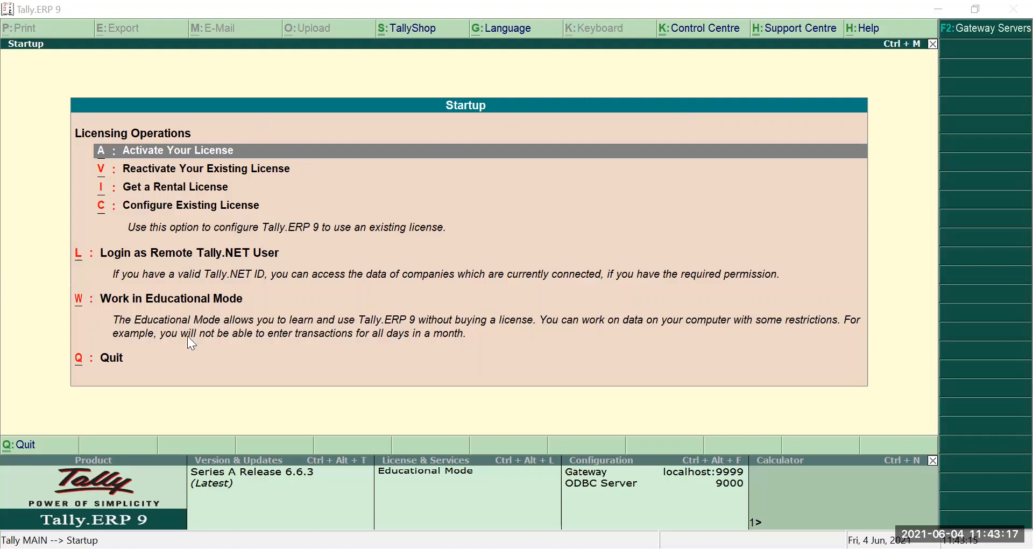
- Launch Tally.ERP 9 in Educational Mode without a licence
left_click(185, 253)
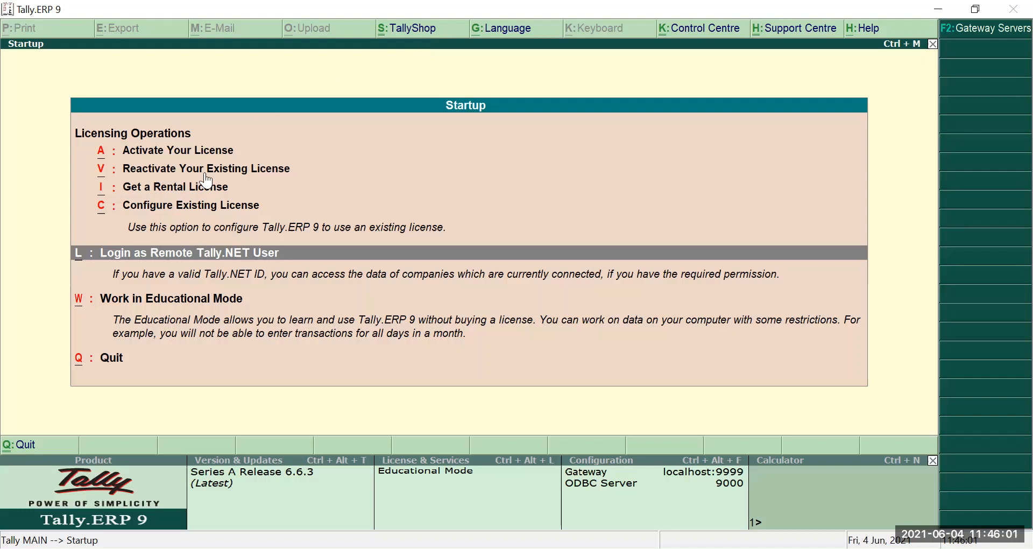
left_click(153, 303)
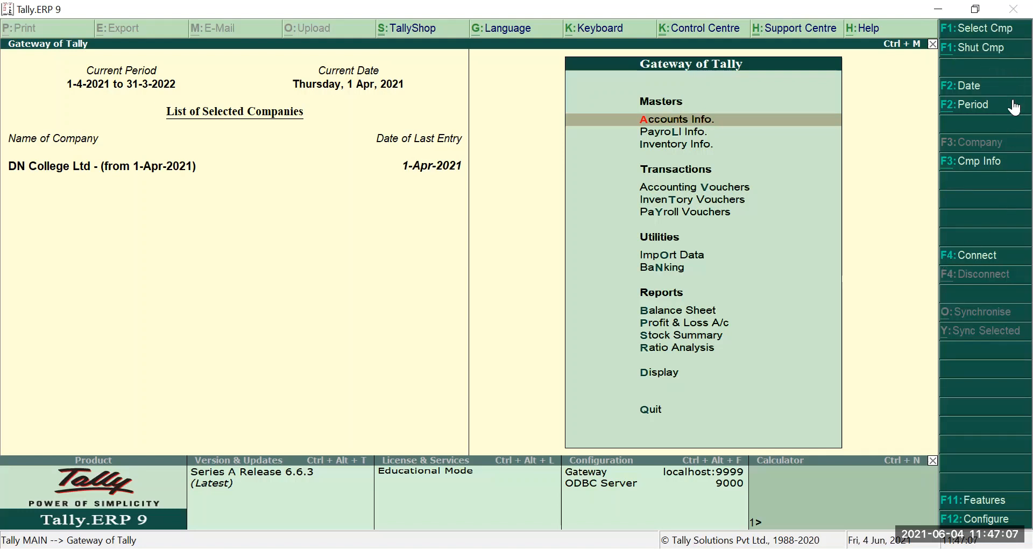
- Shut DN College Ltd with Alt+F1 and begin creating a new company
key("alt+F1")
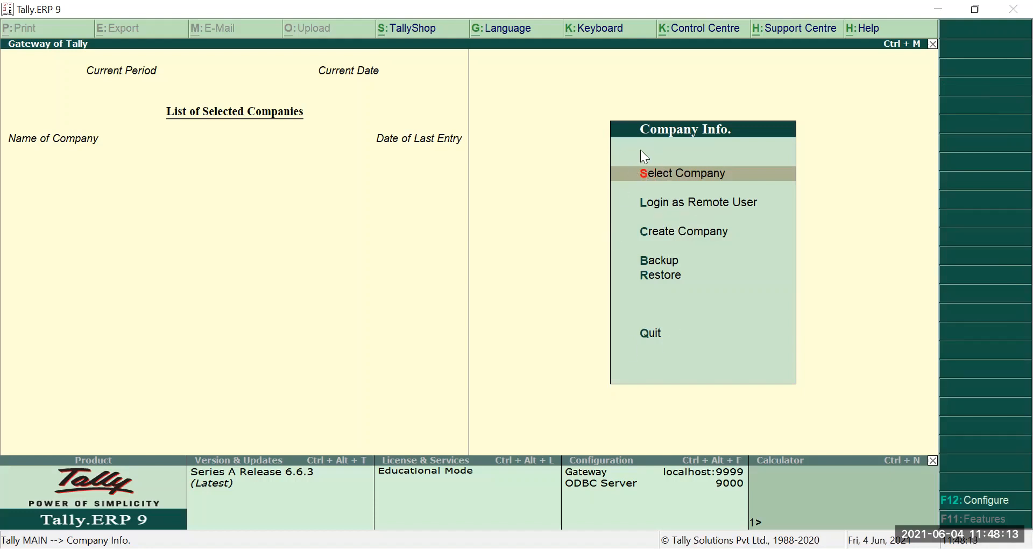
left_click(669, 238)
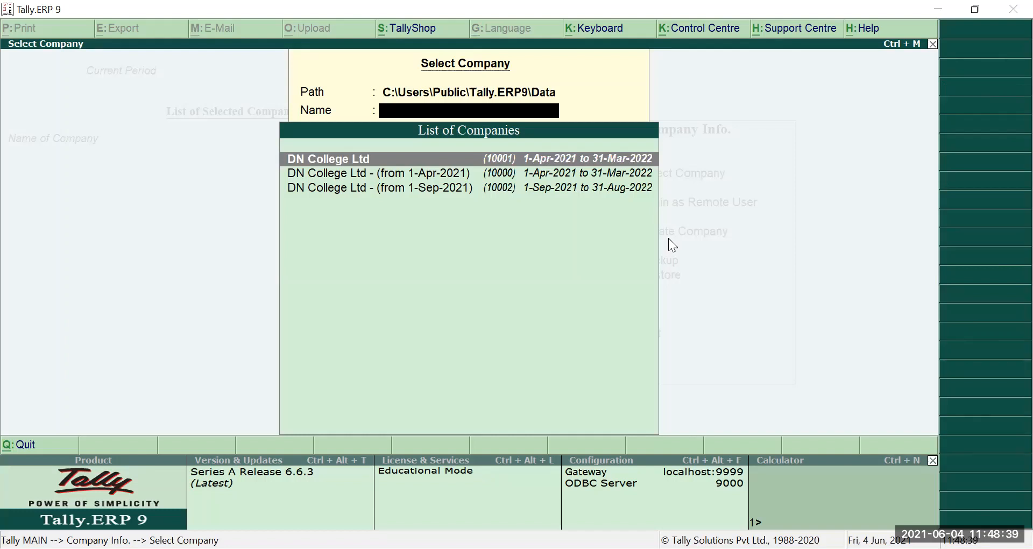
key("Escape")
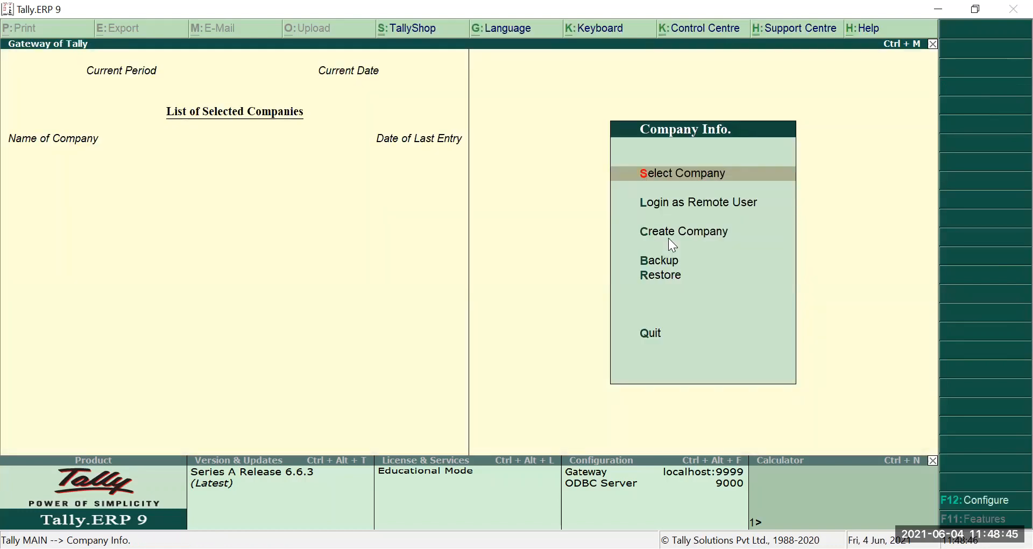
left_click(669, 237)
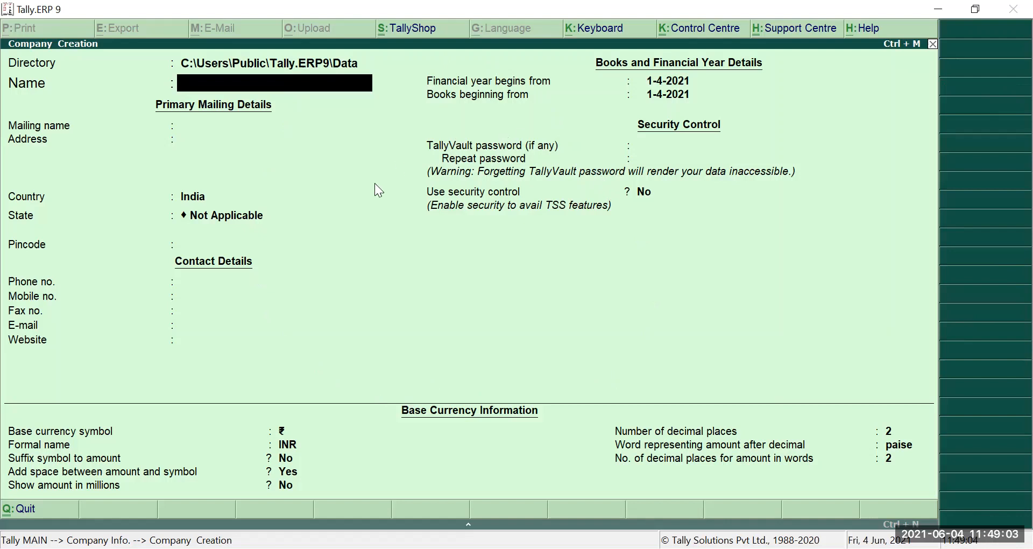
- Select the Directory field in the Company Creation form
left_click(203, 67)
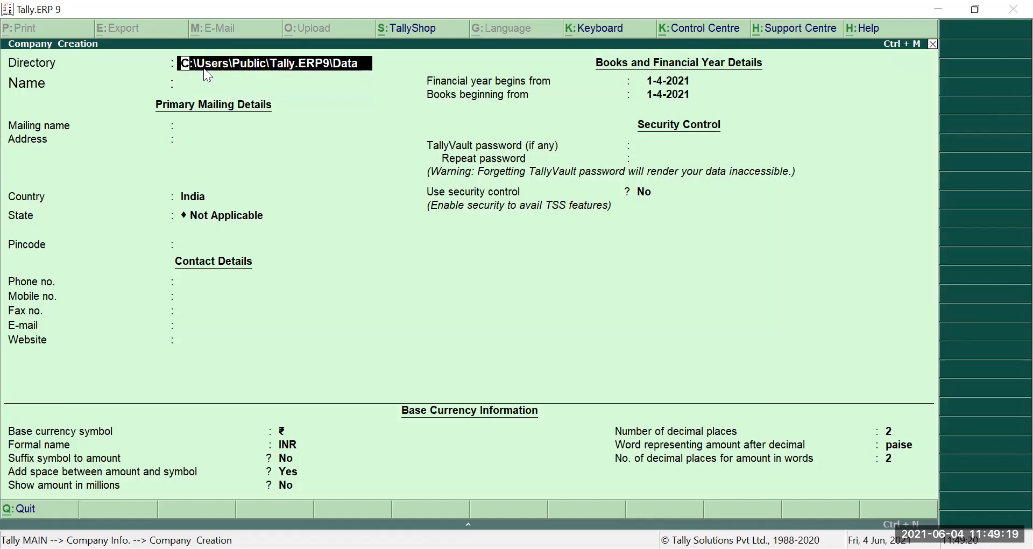
- Name the company 'Dayanand Ltd', keeping the same mailing name and a blank address
key("Return")
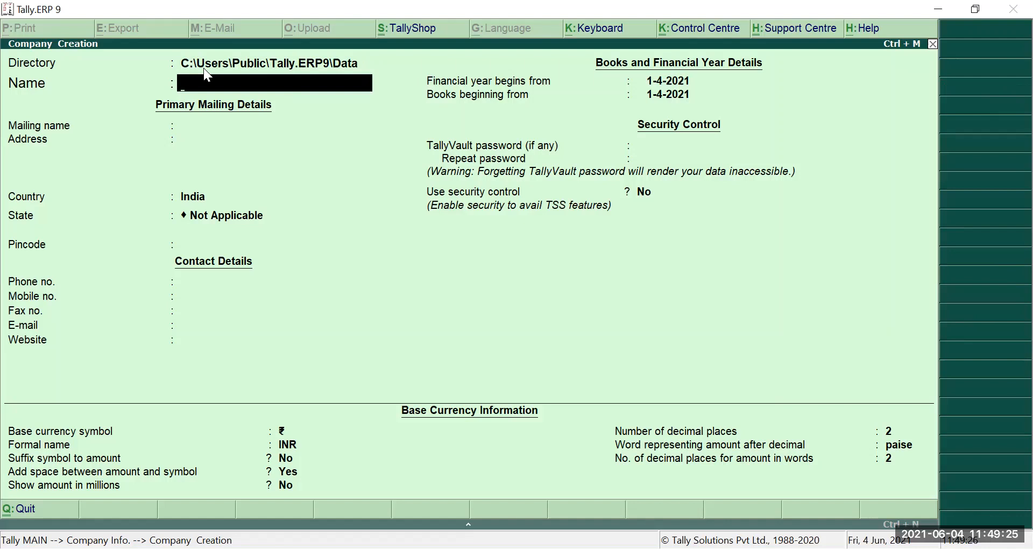
key("BackSpace")
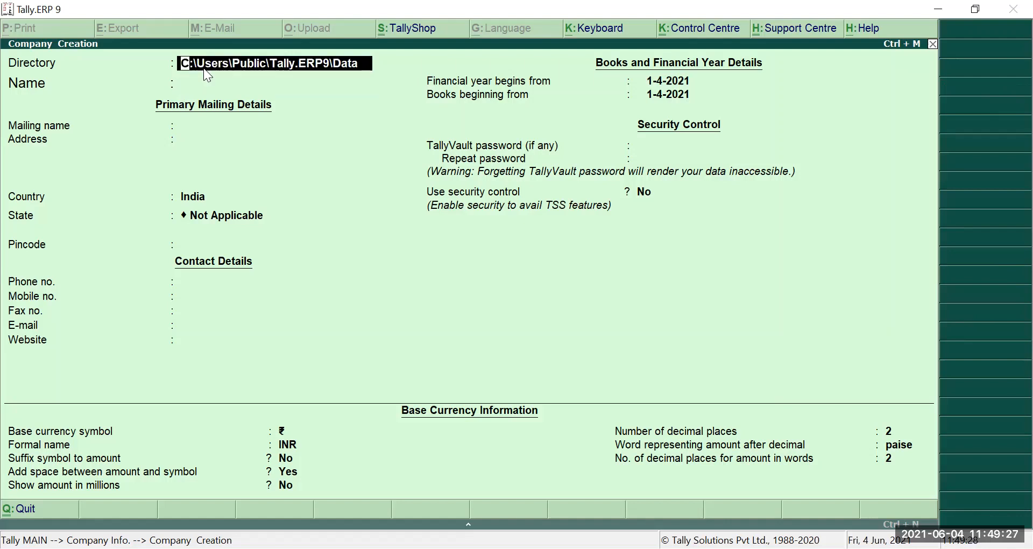
key("Return")
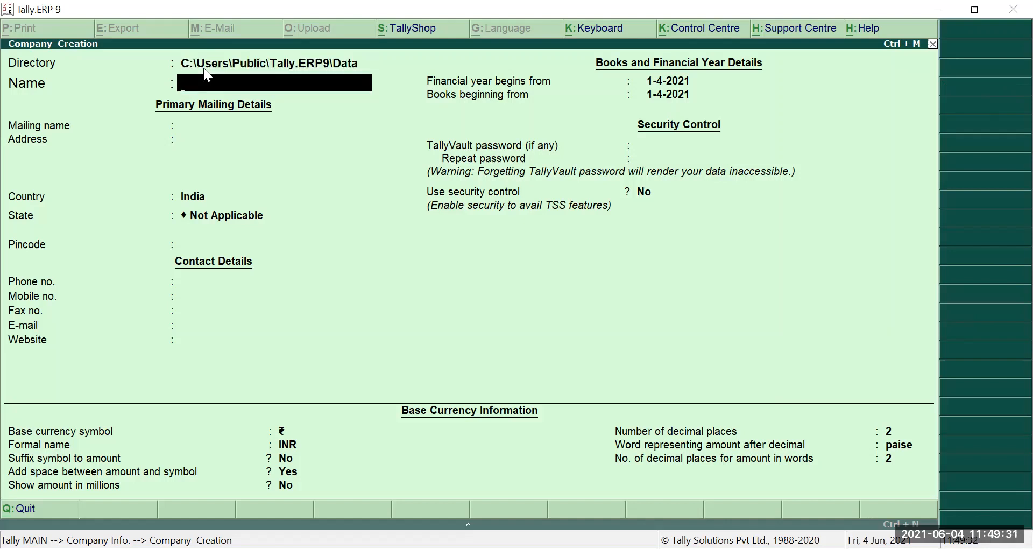
type("Dayanand Ltd.")
key("Return")
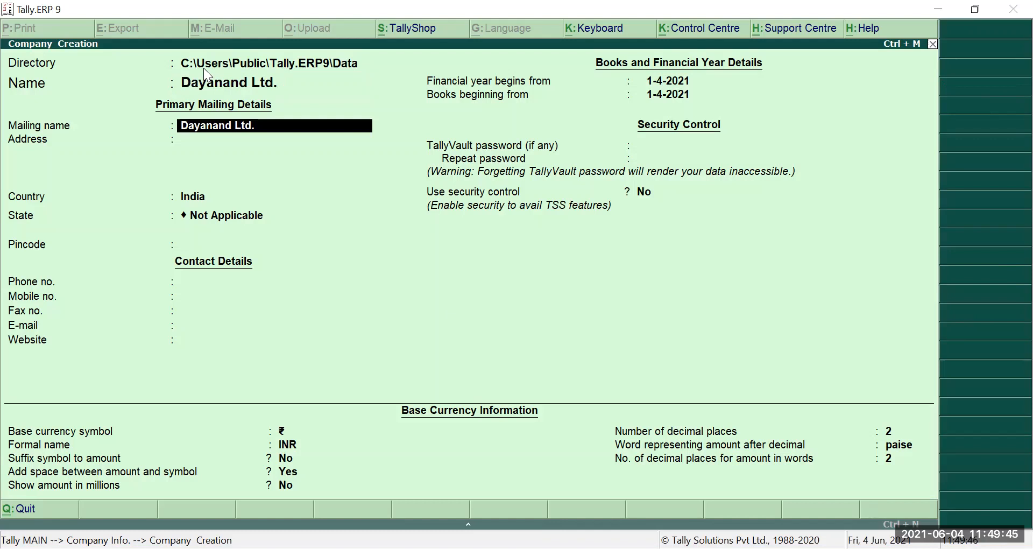
key("Return")
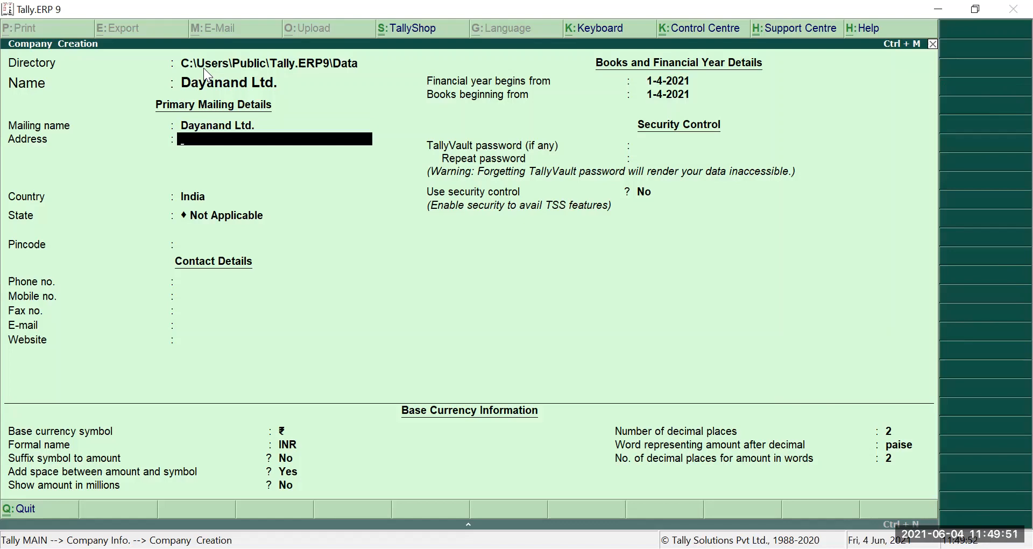
key("Return")
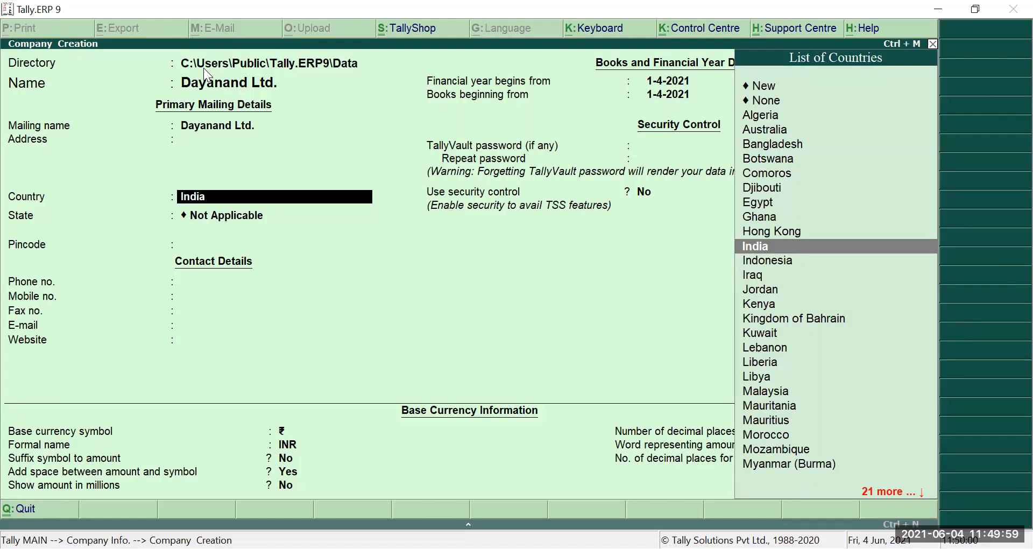
- Keep India, choose Haryana as state, enter pincode 125001, and leave contact fields blank
key("Return")
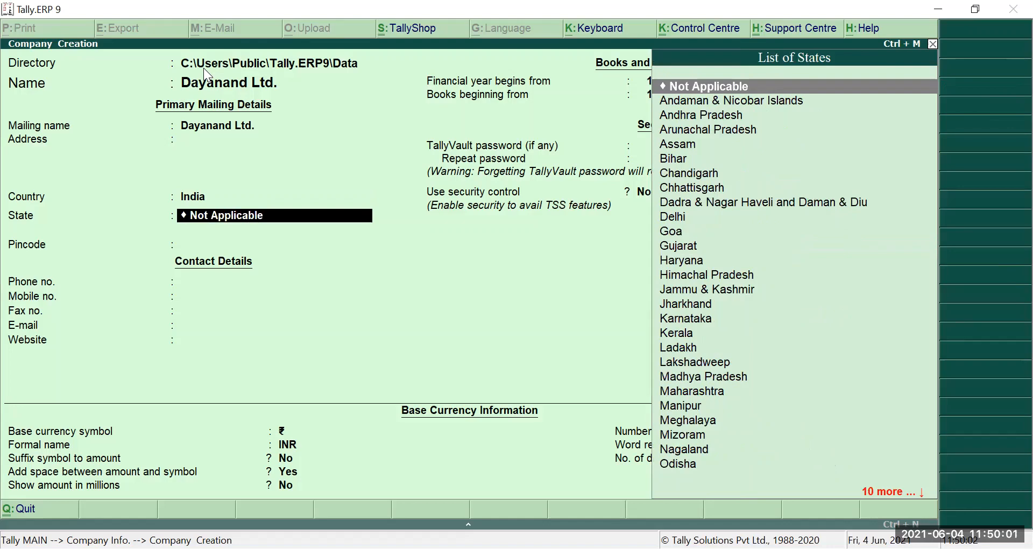
key("Down")
key("Down")
key("Down")
key("Down")
key("Down")
key("Down")
key("Down")
key("Down")
key("Down")
key("Down")
key("Down")
key("Down")
key("Down")
key("Down")
key("Down")
key("Down")
key("Down")
key("Up")
key("Up")
key("Up")
key("Up")
key("Up")
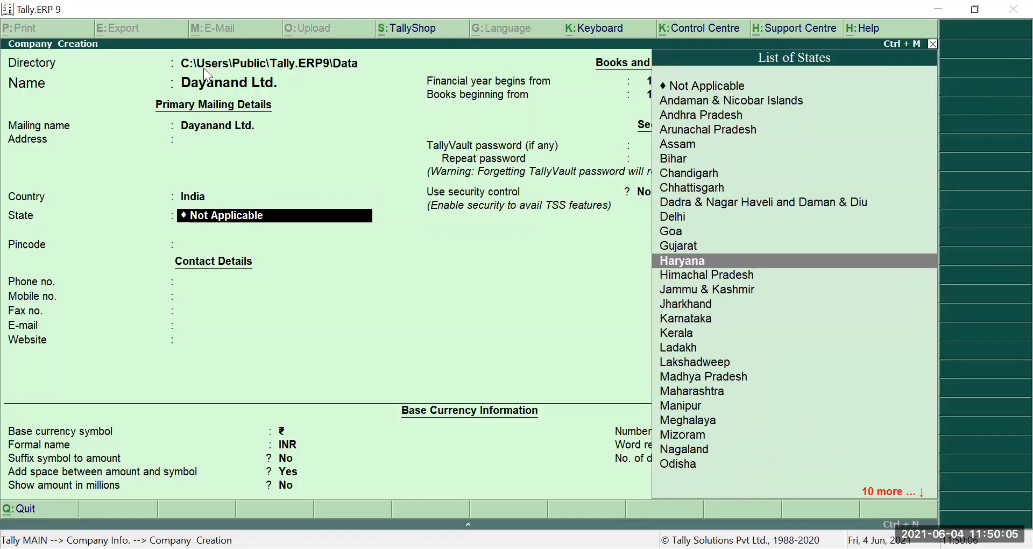
key("Return")
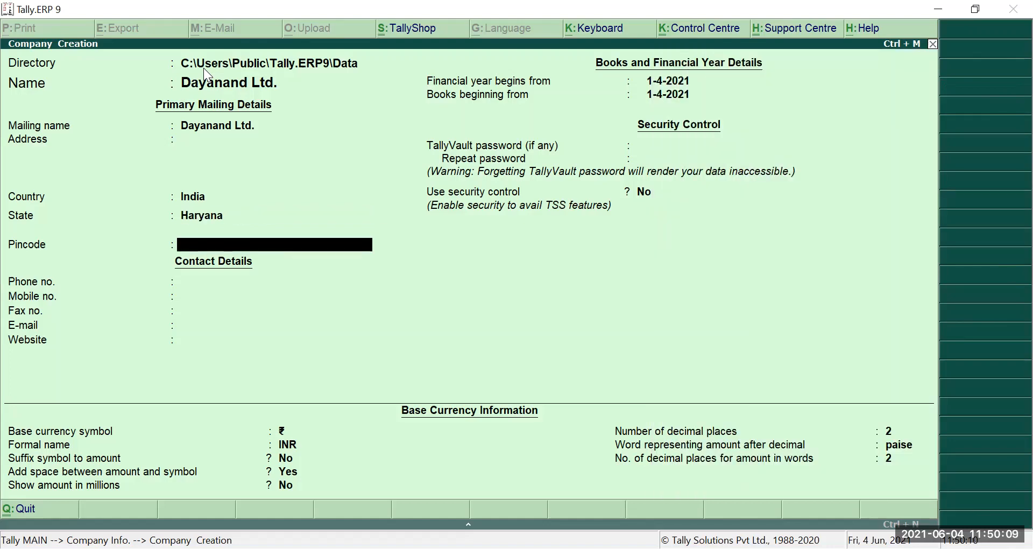
type("125001")
key("Return")
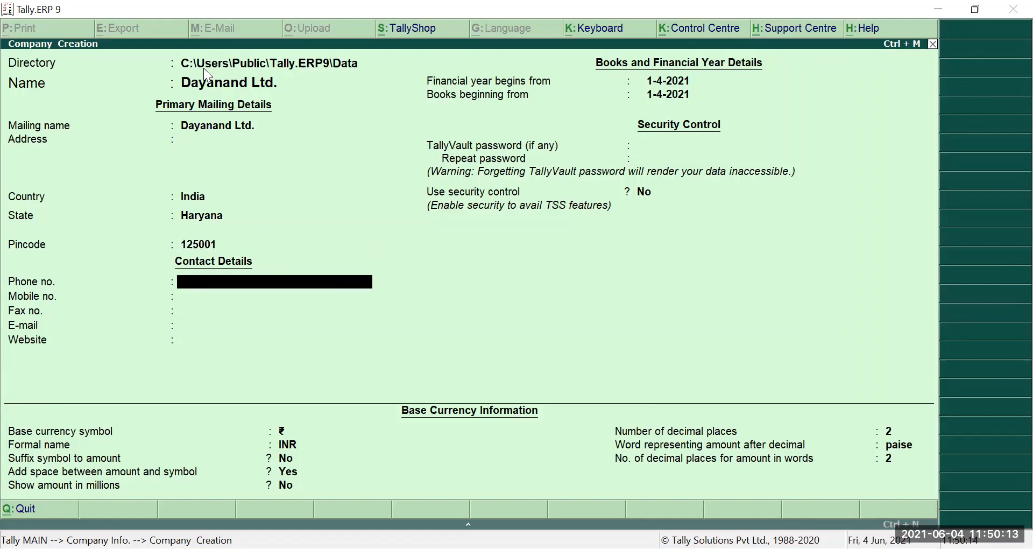
key("Return")
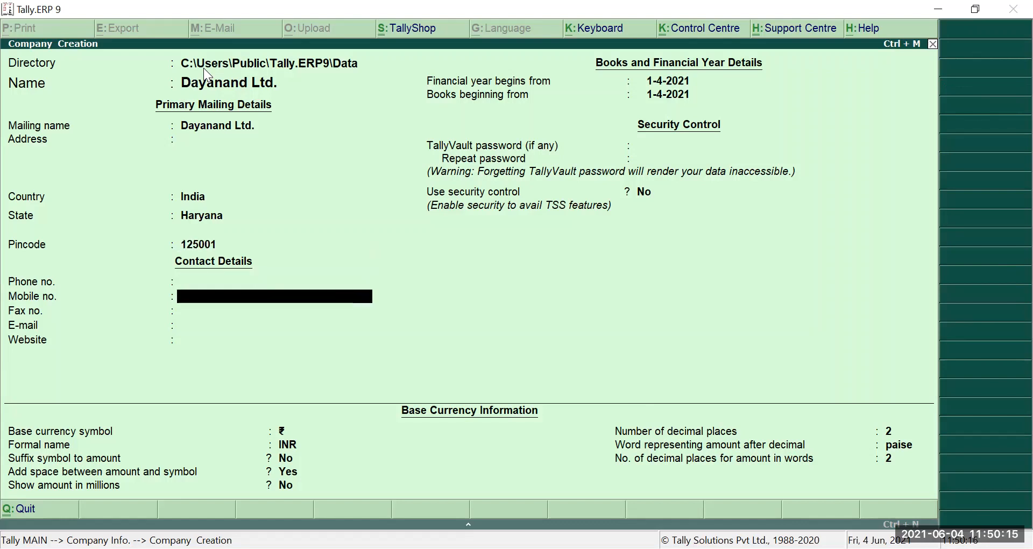
key("Return")
key("Return")
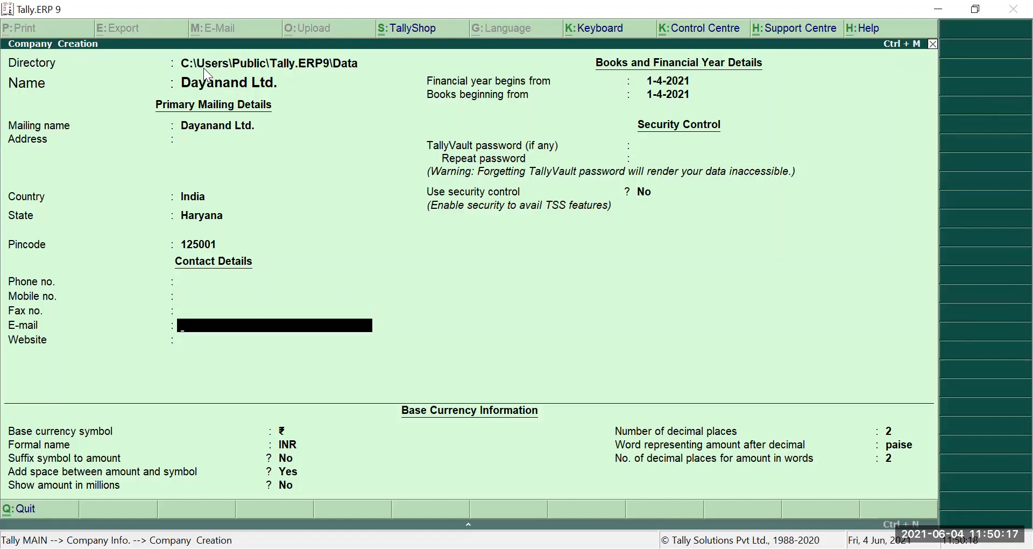
key("Return")
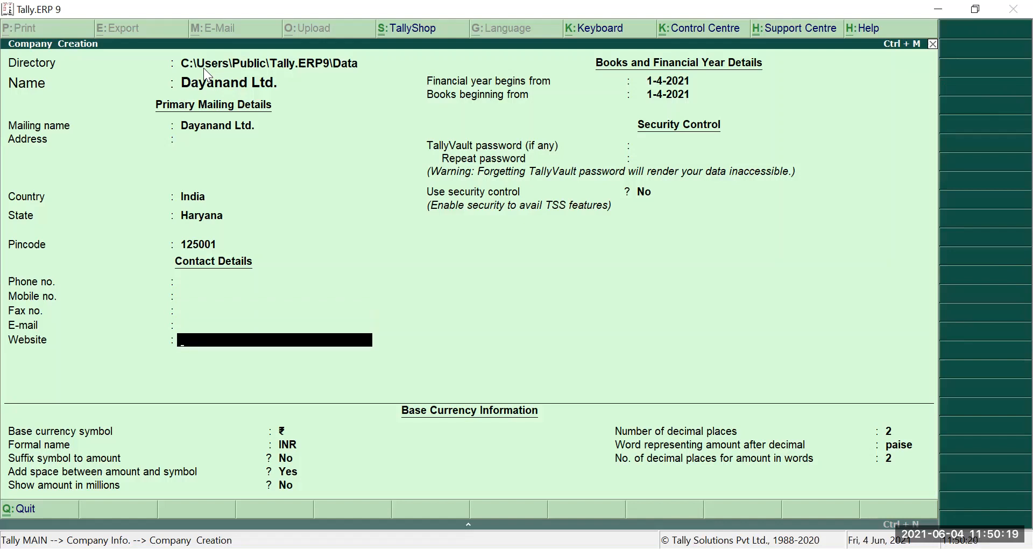
key("Return")
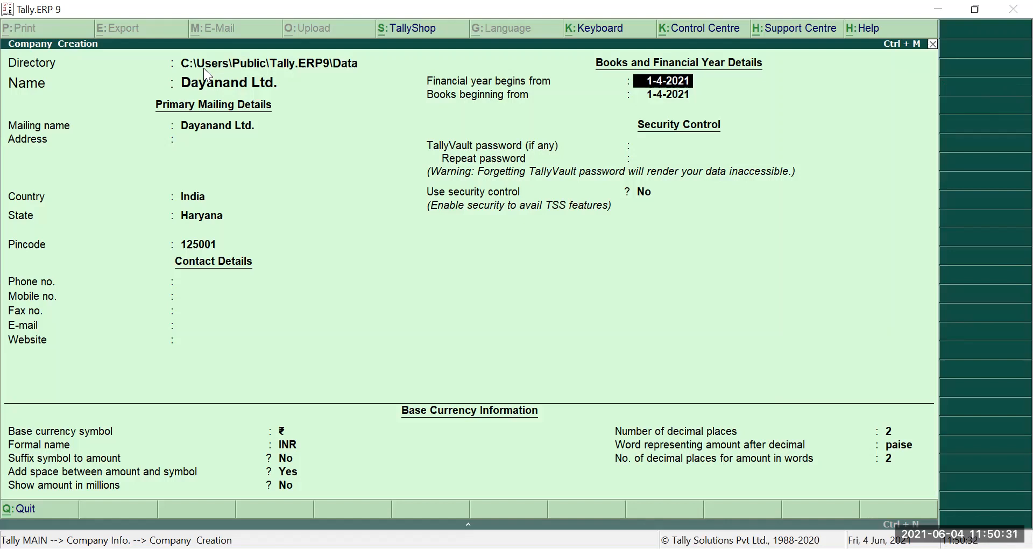
- Set financial year start to 1-1-2020 and books beginning to 1-4-2020, correcting the mistyped 2019
type("1-1-2020")
key("Return")
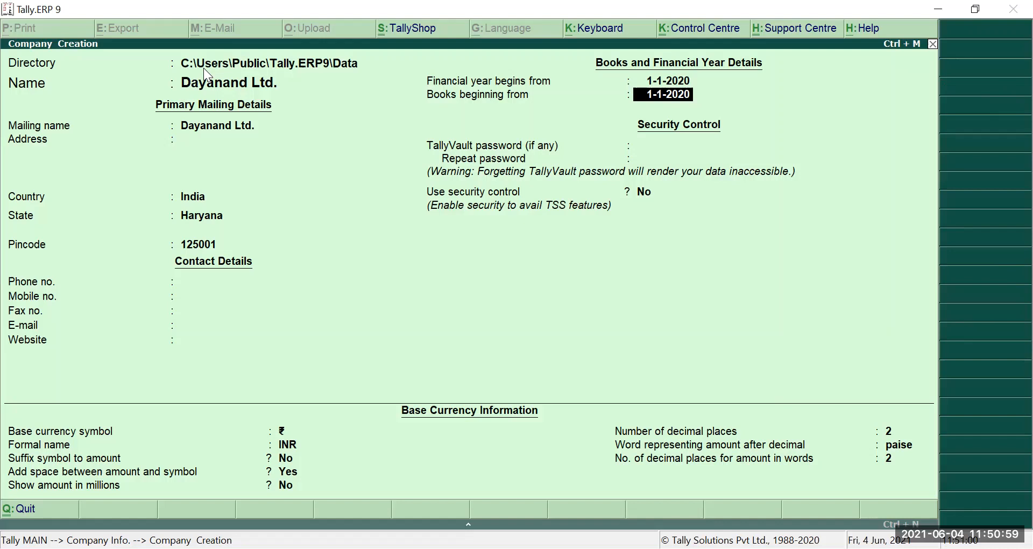
type("1-4")
type("-201")
type("9")
key("Up")
key("Return")
key("BackSpace")
key("BackSpace")
key("BackSpace")
type("1")
key("BackSpace")
type("020")
key("Return")
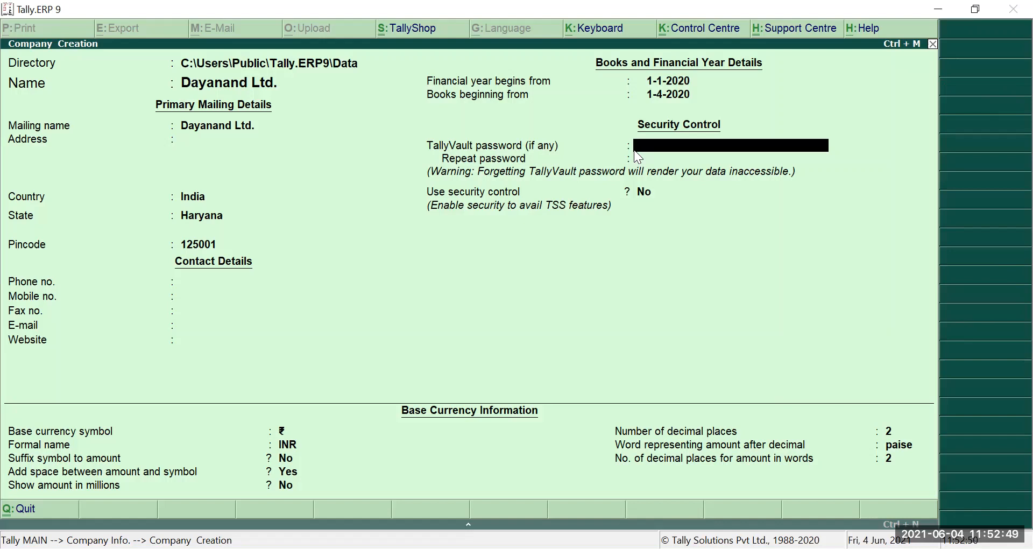
- Enter the TallyVault password and repeat it to confirm
type("12")
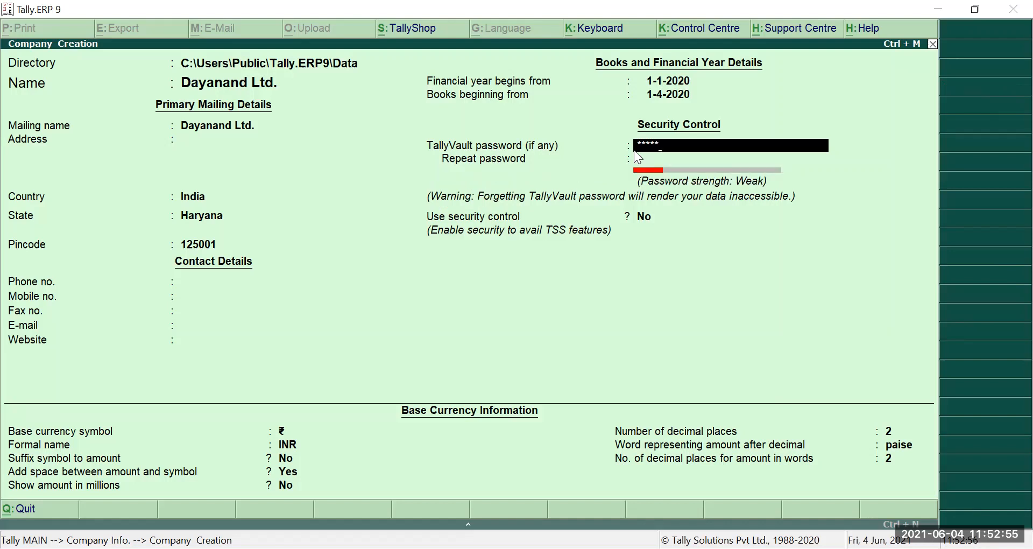
key("Return")
type("*****")
key("Return")
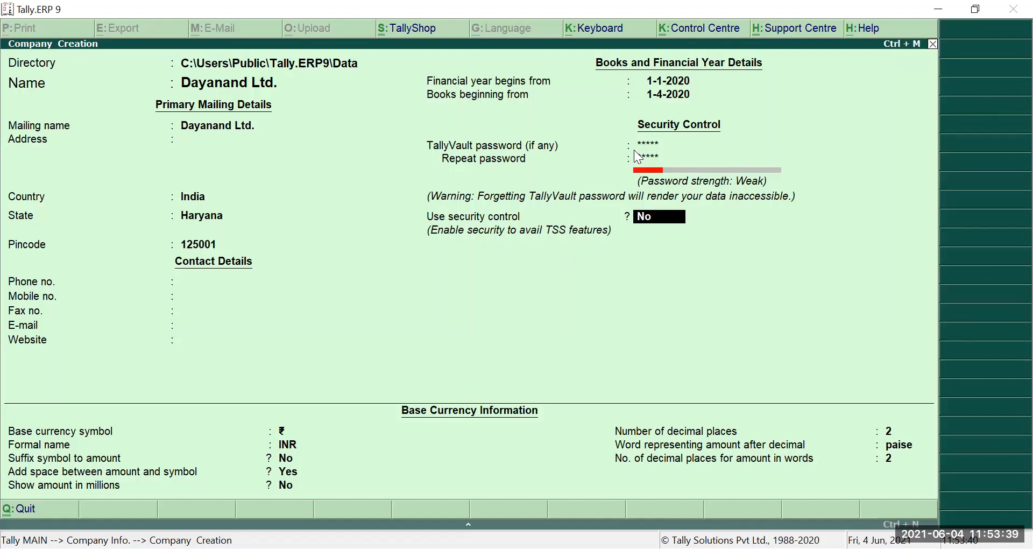
- Enable security control, enter the administrator's name and password twice, and dismiss the warning
key("y")
key("Return")
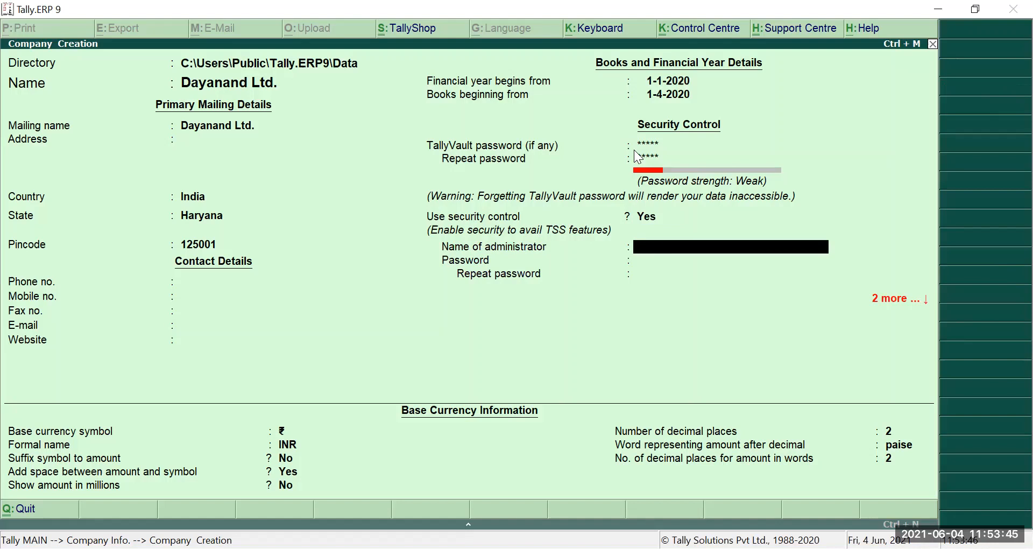
type("Nandini")
key("Return")
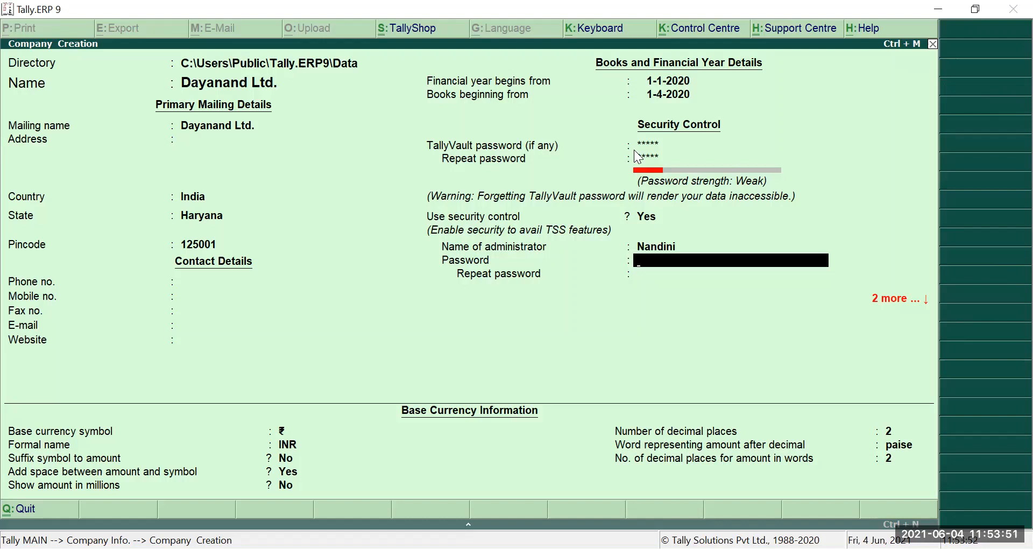
type("***")
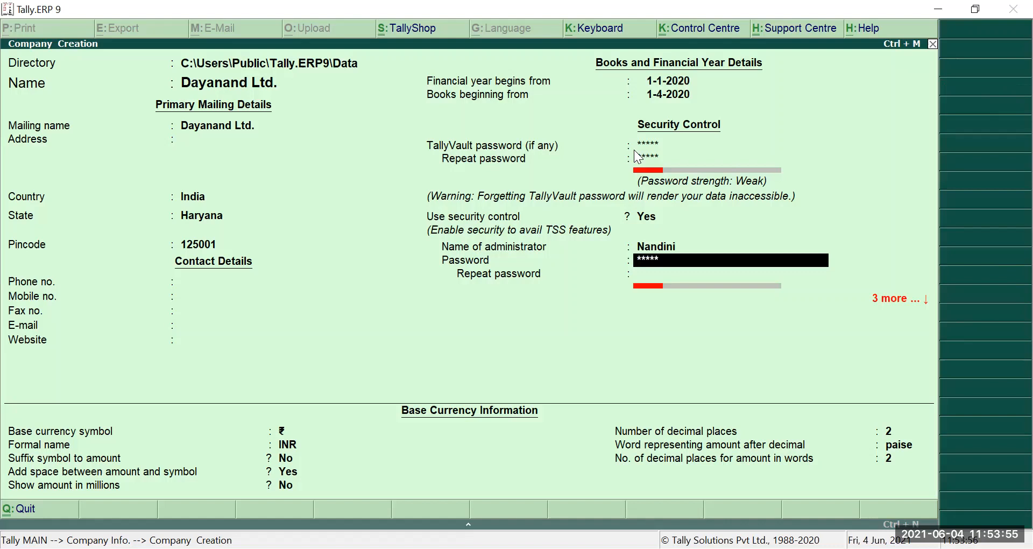
key("Return")
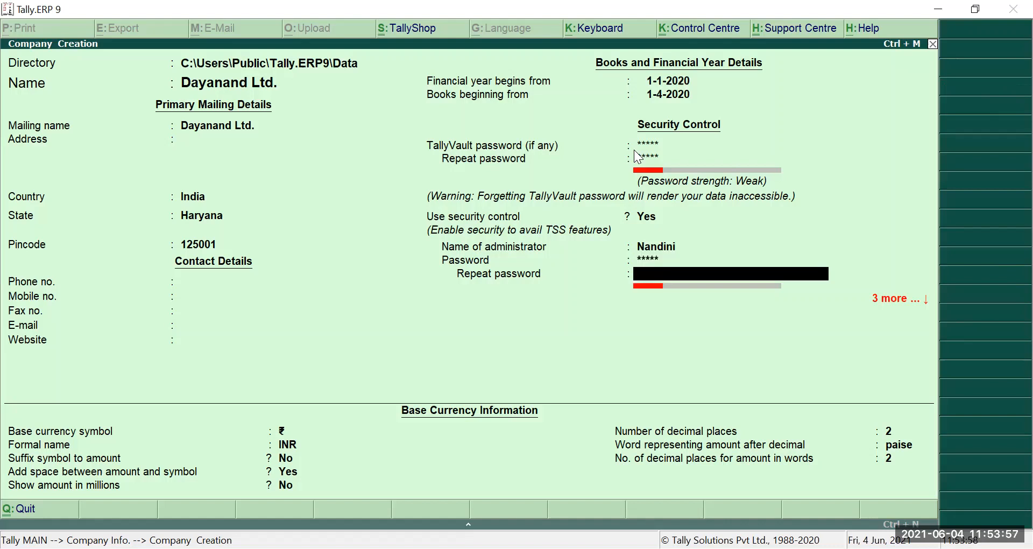
type("*****")
key("Return")
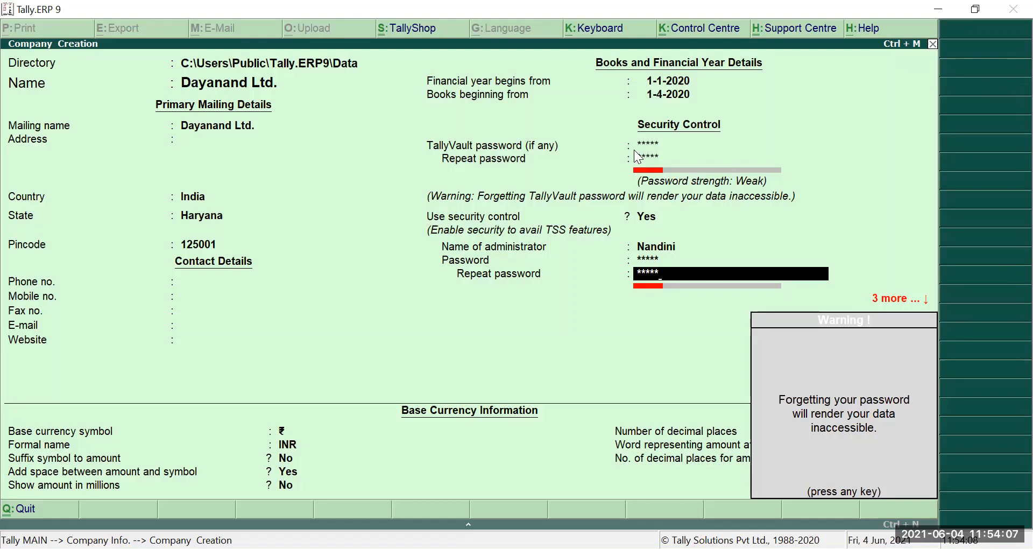
key("Return")
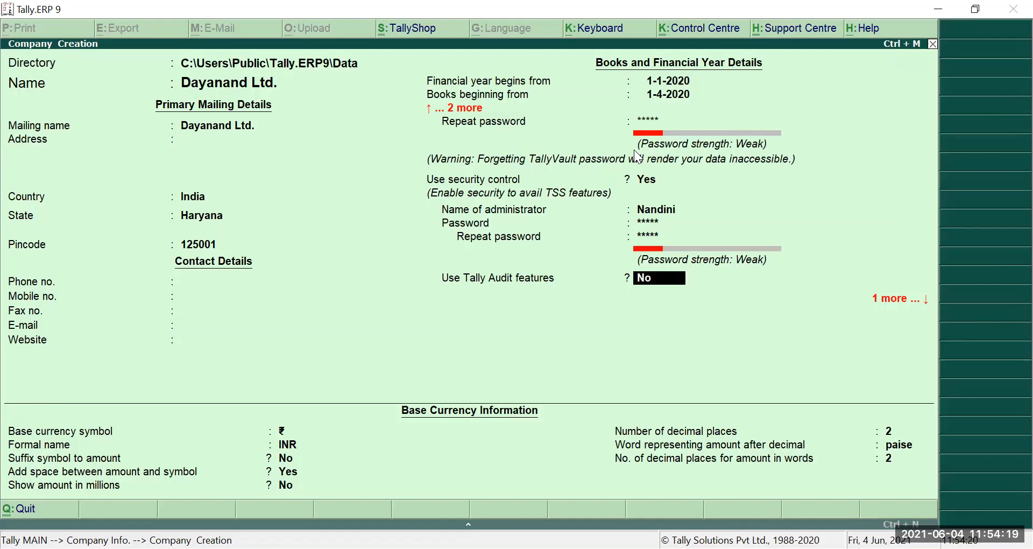
- Set Use Tally Audit features to Yes and Disallow opening in Educational Mode to No
type("y")
key("Return")
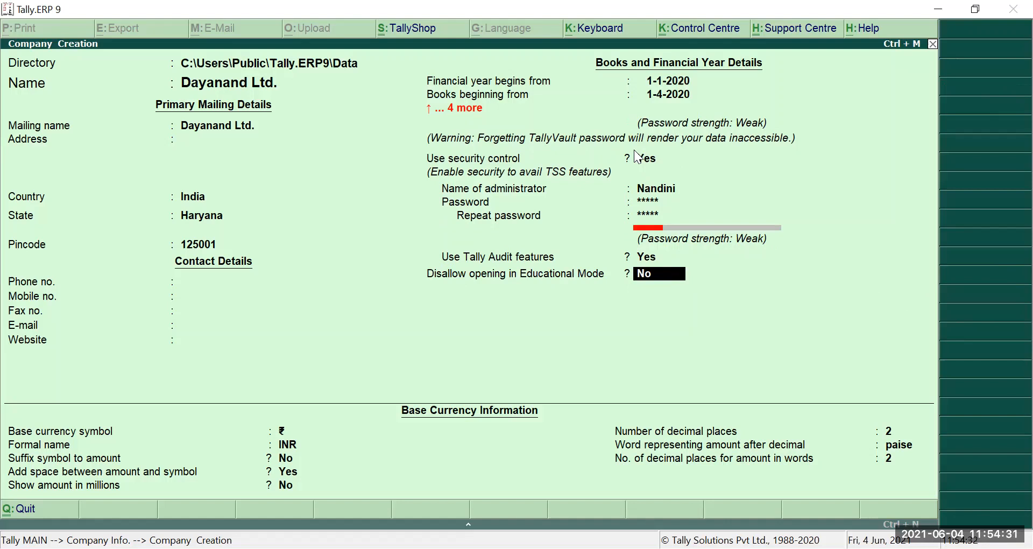
type("y")
key("BackSpace")
type("n")
key("Return")
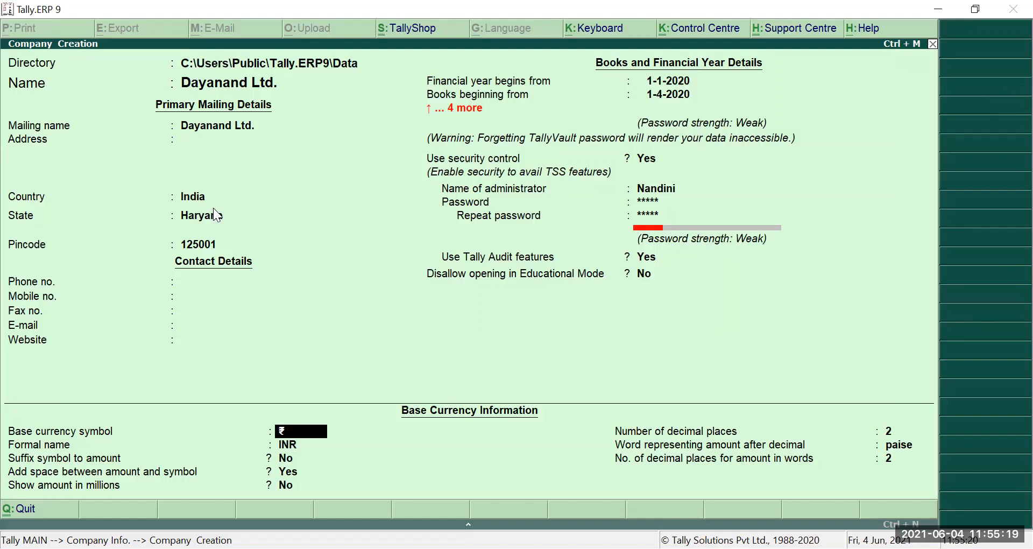
- Keep ₹ and INR, and set the rupee symbol to follow amounts with a space
key("Return")
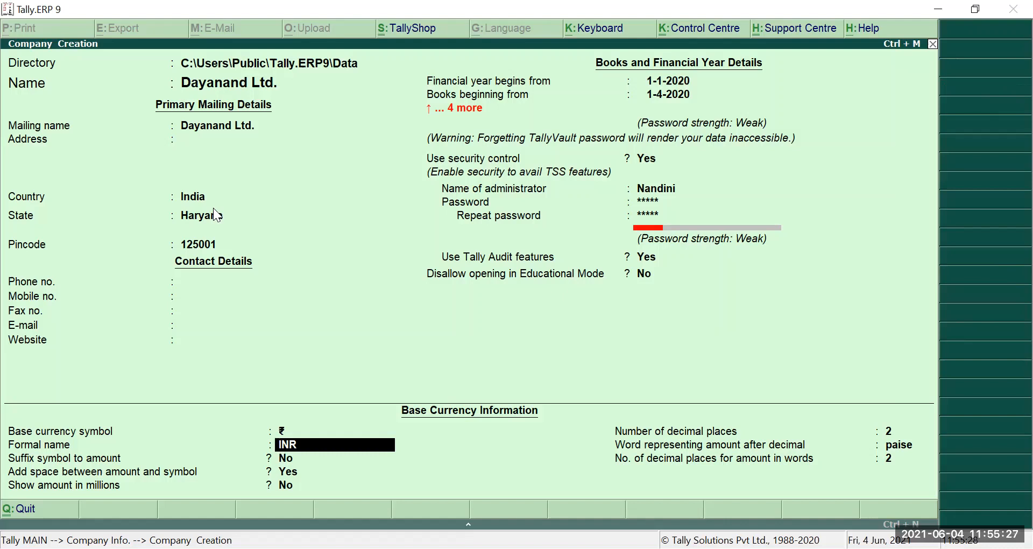
key("Return")
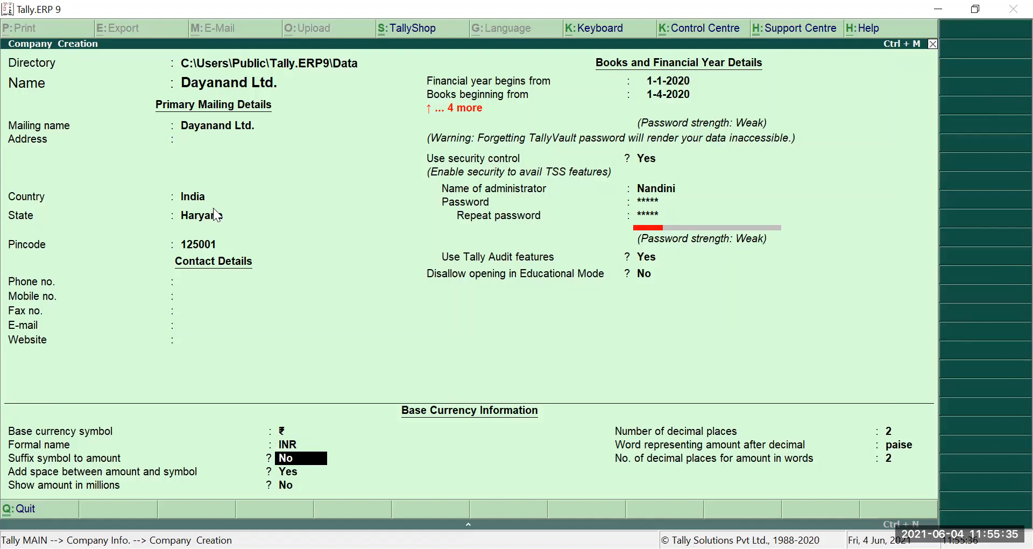
type("y")
key("Return")
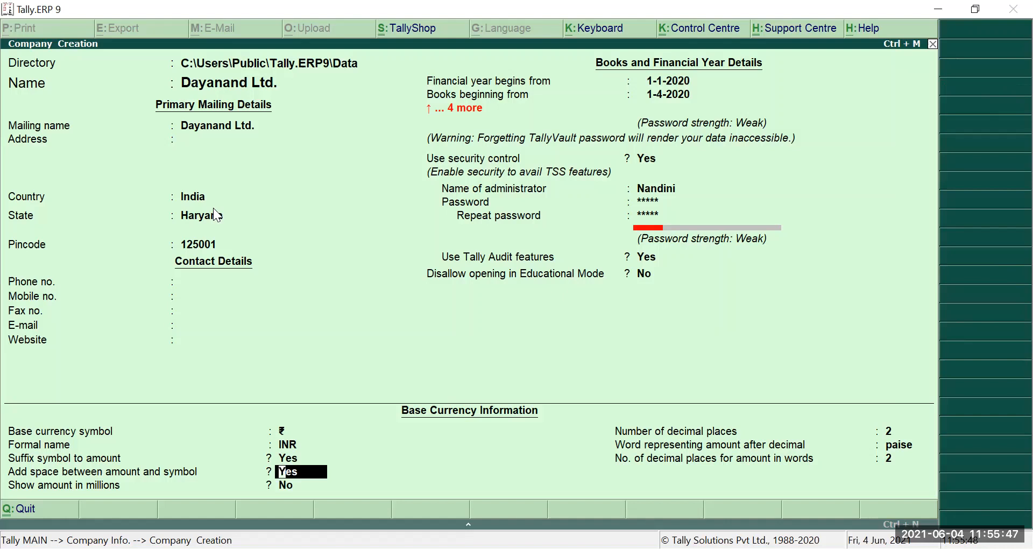
key("Return")
- Turn off amounts in millions, keep 2 decimals and paise, and reach the Accept prompt
type("y")
key("BackSpace")
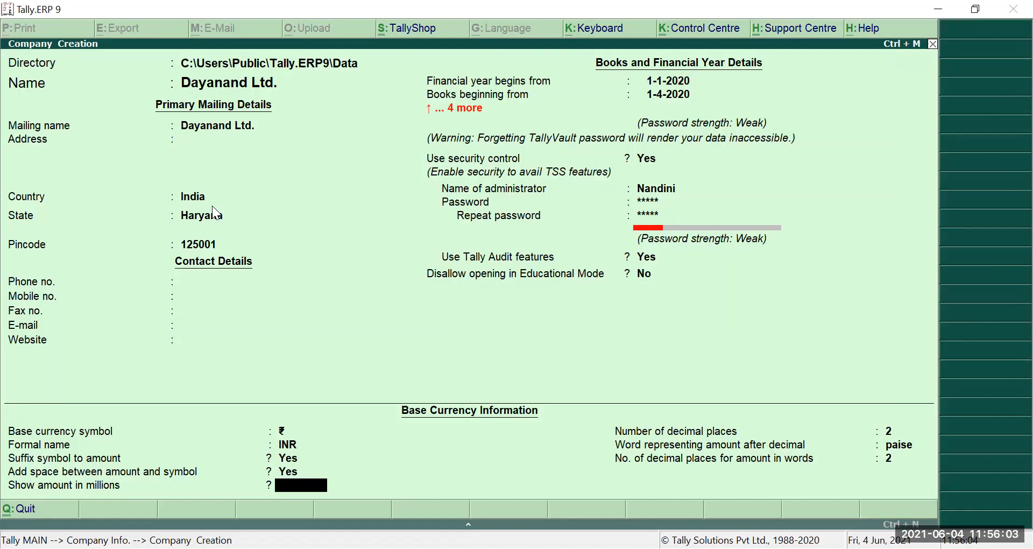
type("n")
key("Return")
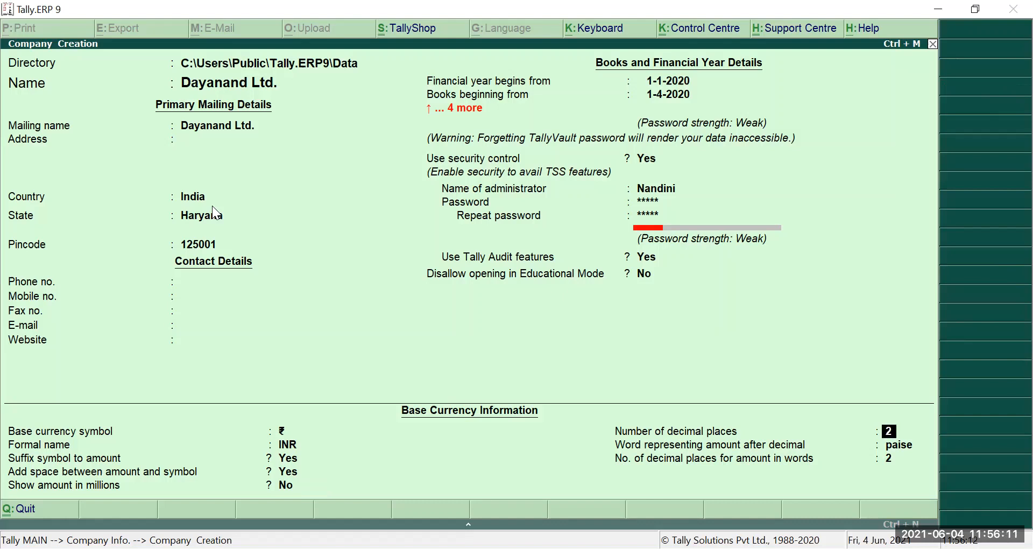
key("Return")
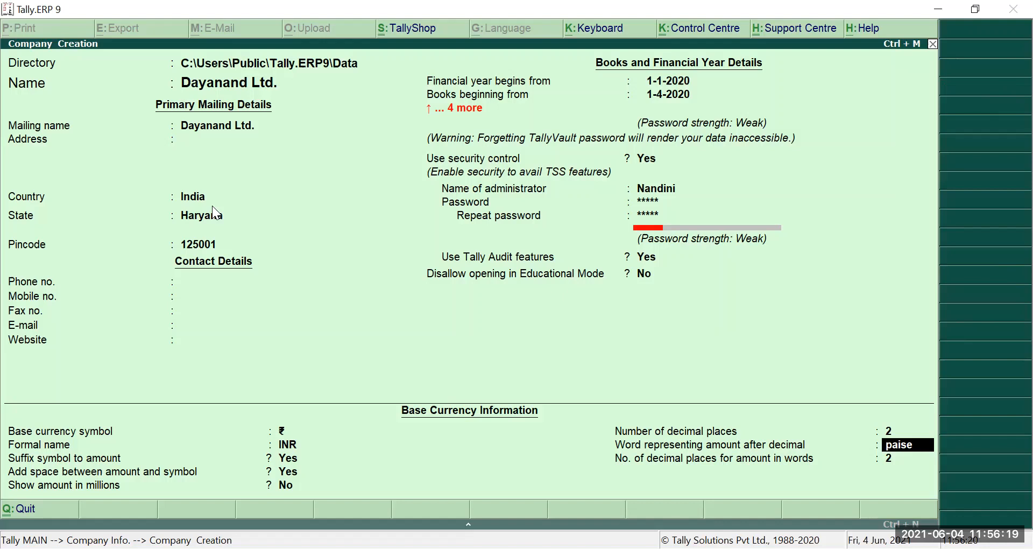
key("Return")
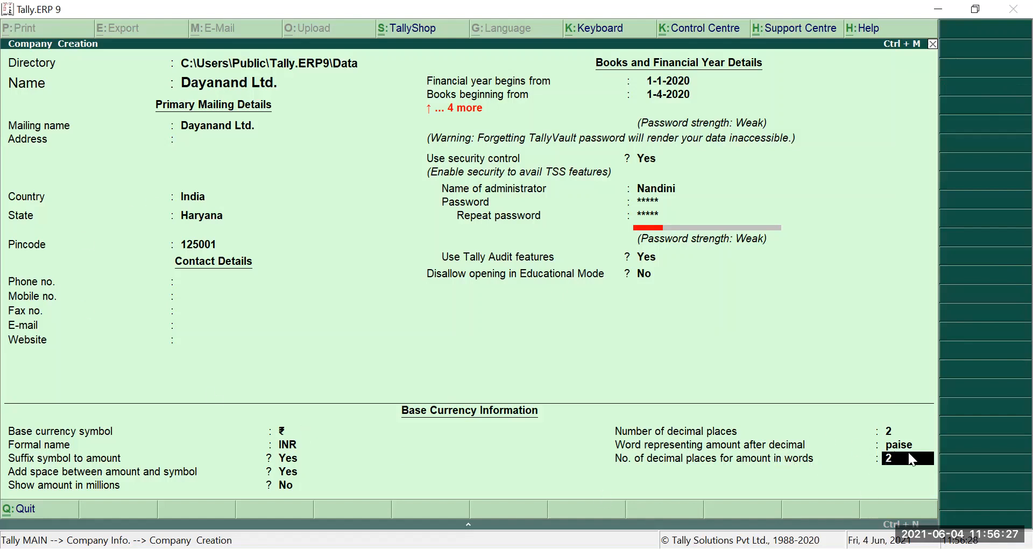
key("Return")
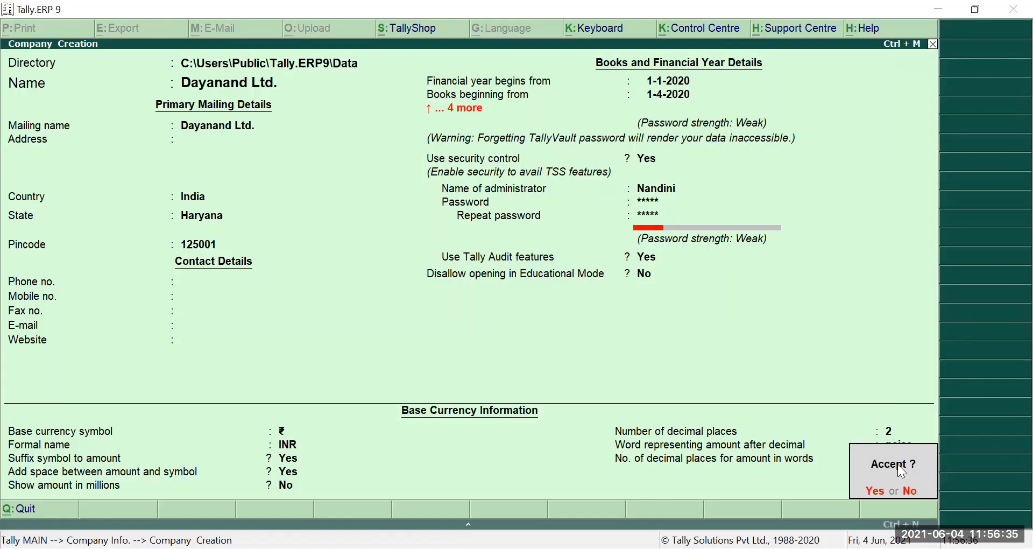
- Accept the new company and submit the TallyVault password to return to Company Info
key("Return")
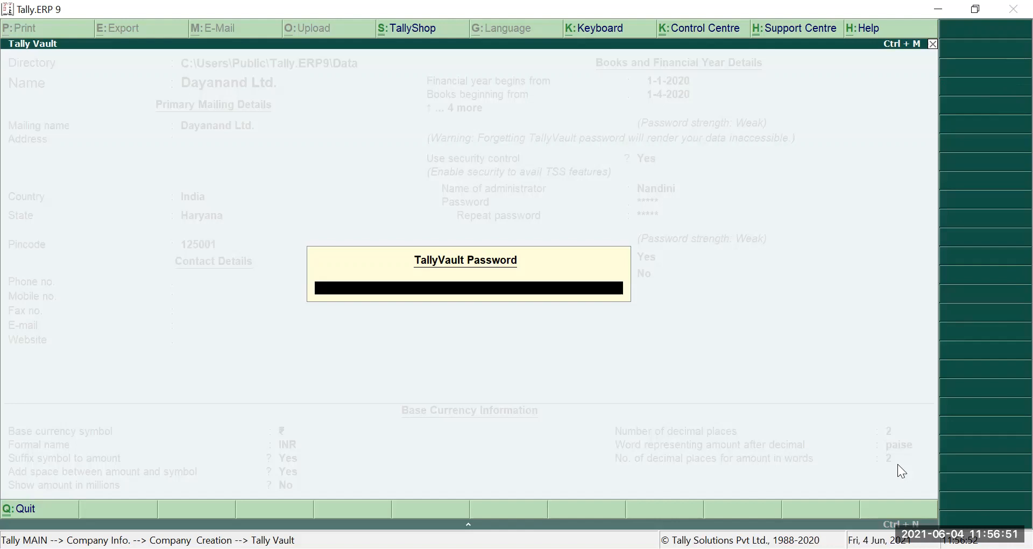
key("Escape")
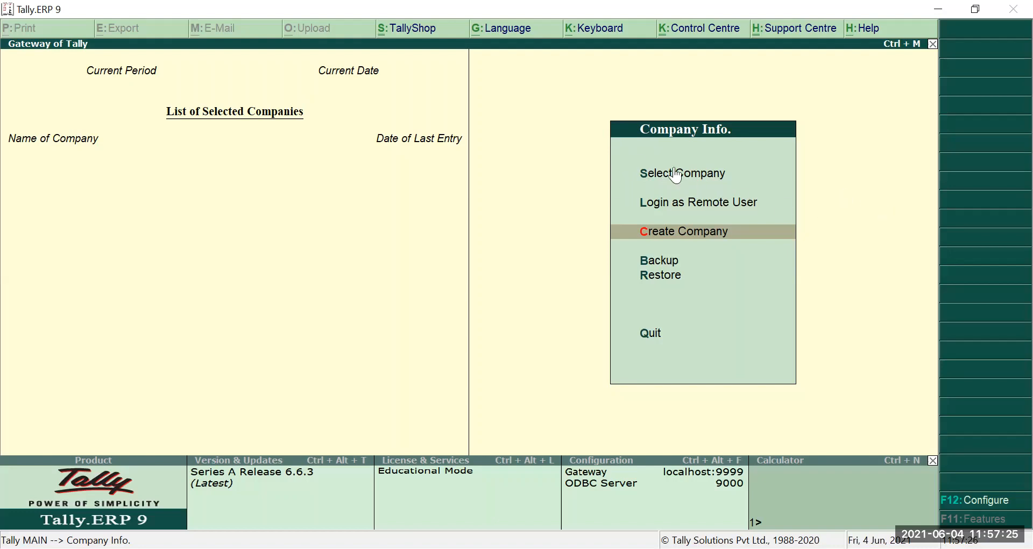
- Show the List of Companies with the masked new company and the DN College Ltd. entries
left_click(639, 178)
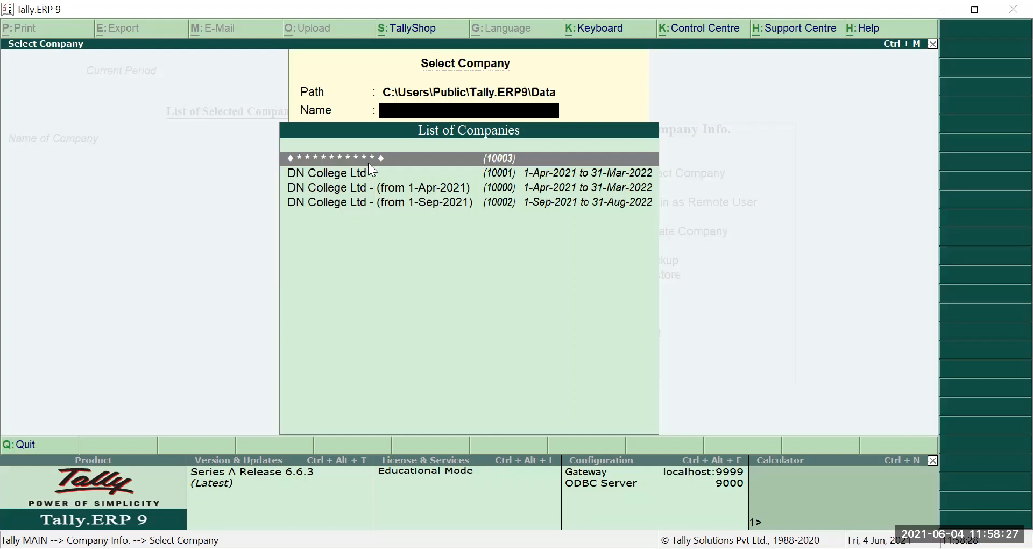
- Select the encrypted company, unlock it with the TallyVault password, and log in with user name and password
key("Return")
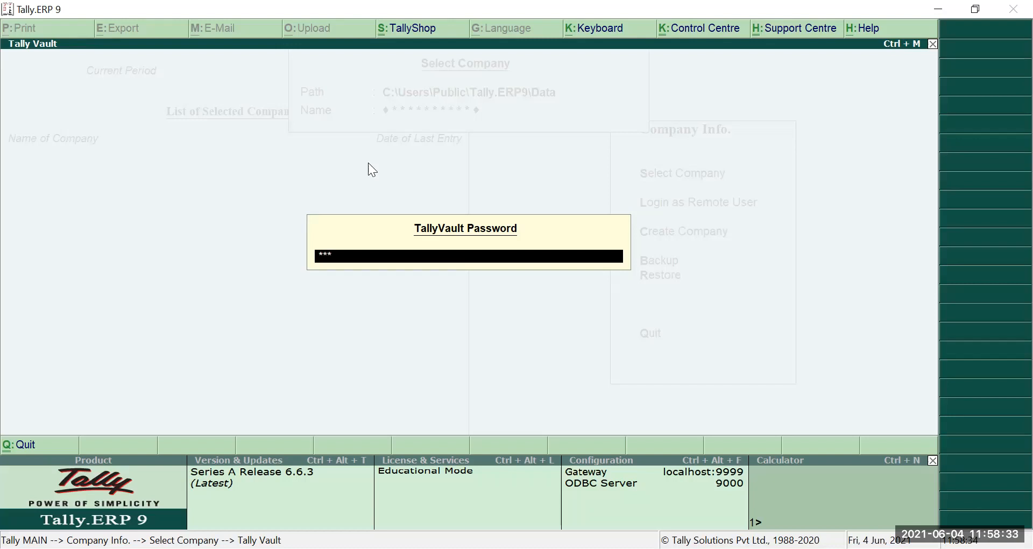
key("Return")
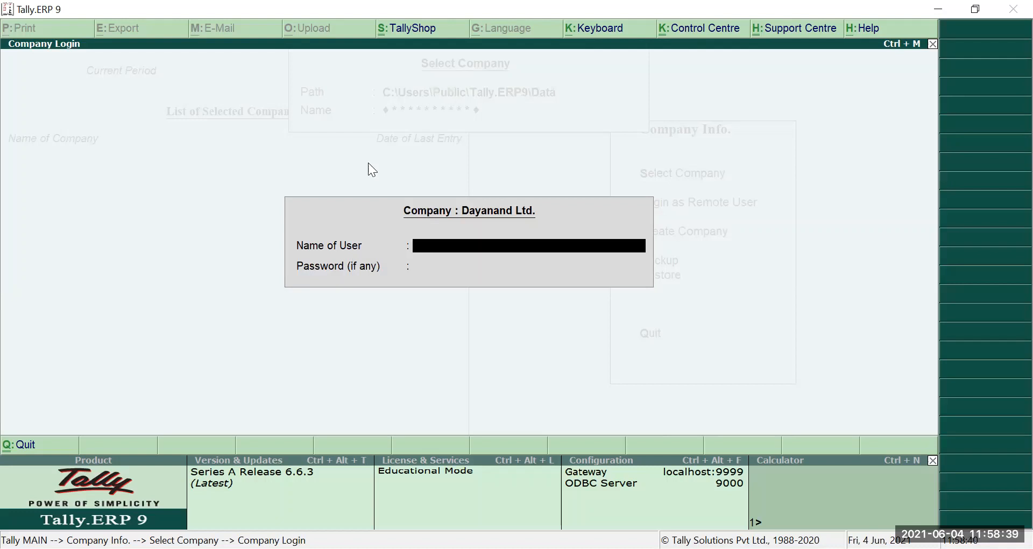
type("Nandini")
key("Return")
type("*****")
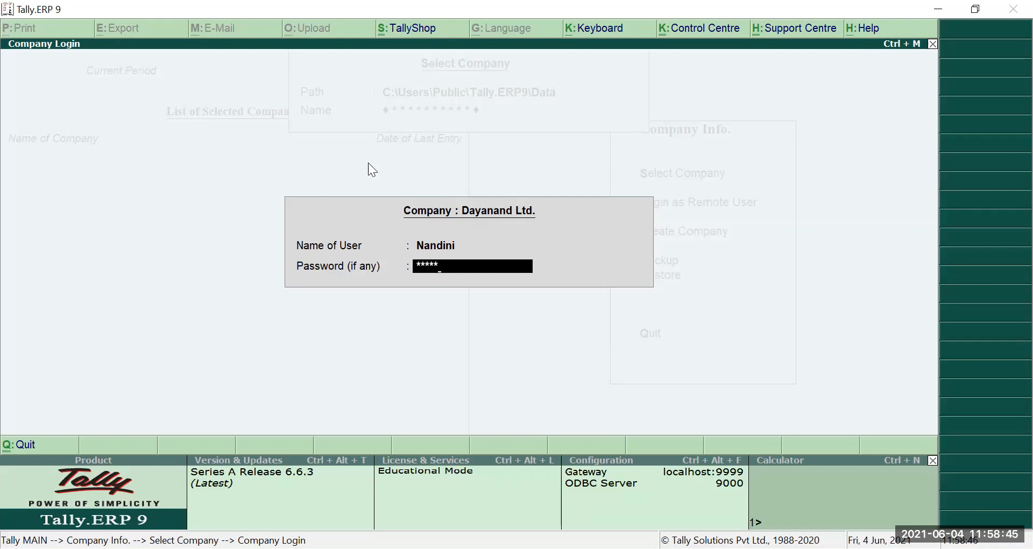
key("Return")
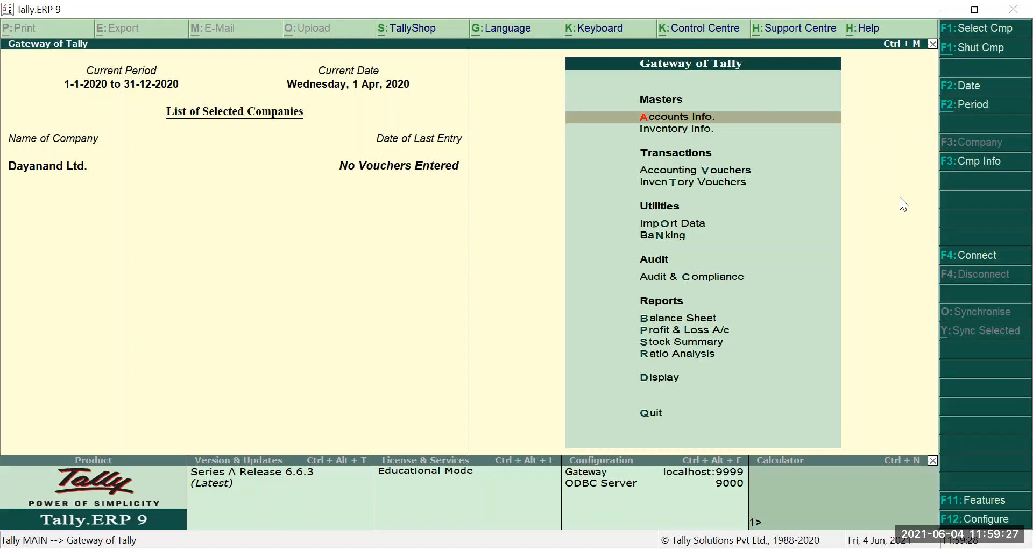
- Set the current date to 2-4-2020, then reopen it and try entering 4-6-2020 and 30-3-2020
left_click(964, 95)
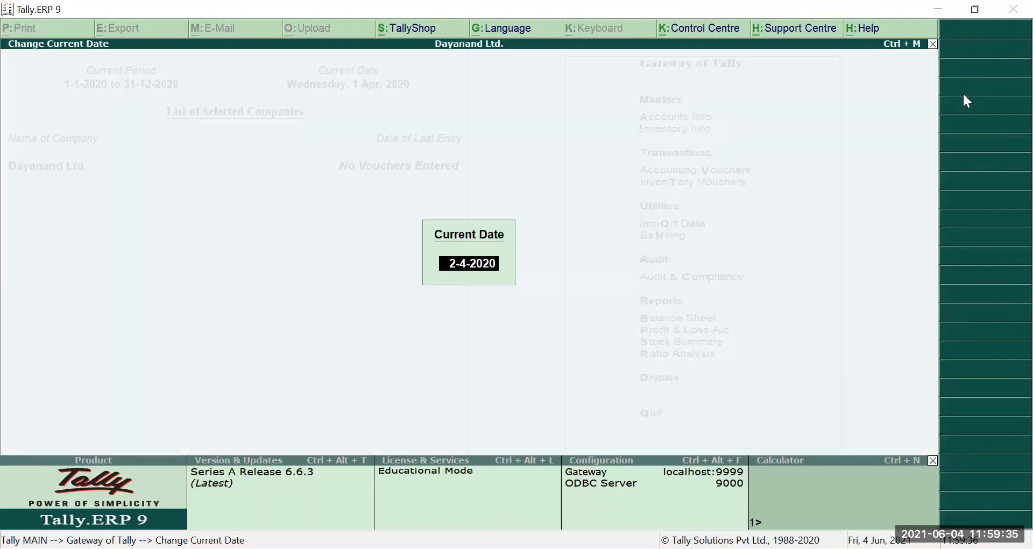
key("Return")
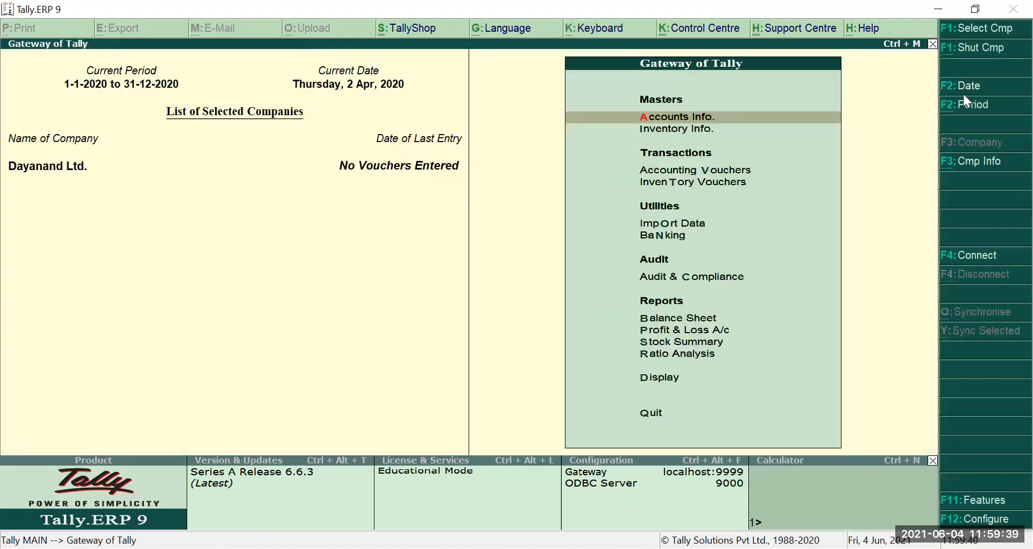
left_click(963, 92)
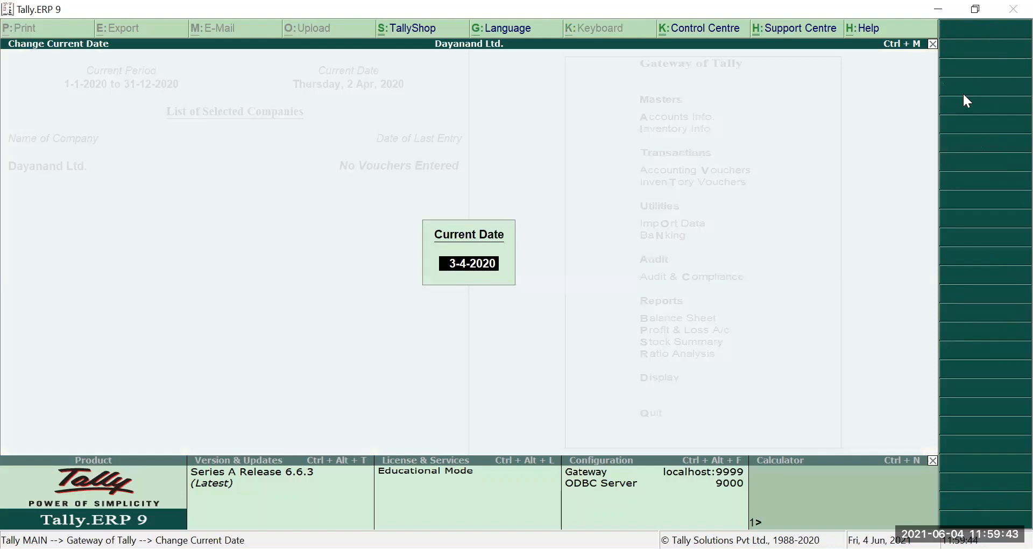
key("BackSpace")
key("BackSpace")
key("BackSpace")
key("BackSpace")
key("BackSpace")
key("BackSpace")
key("BackSpace")
key("BackSpace")
type("1-5-")
key("BackSpace")
key("BackSpace")
key("BackSpace")
key("BackSpace")
type("4-6")
type("202")
type("0")
key("BackSpace")
key("BackSpace")
key("BackSpace")
key("BackSpace")
key("BackSpace")
key("BackSpace")
key("BackSpace")
key("BackSpace")
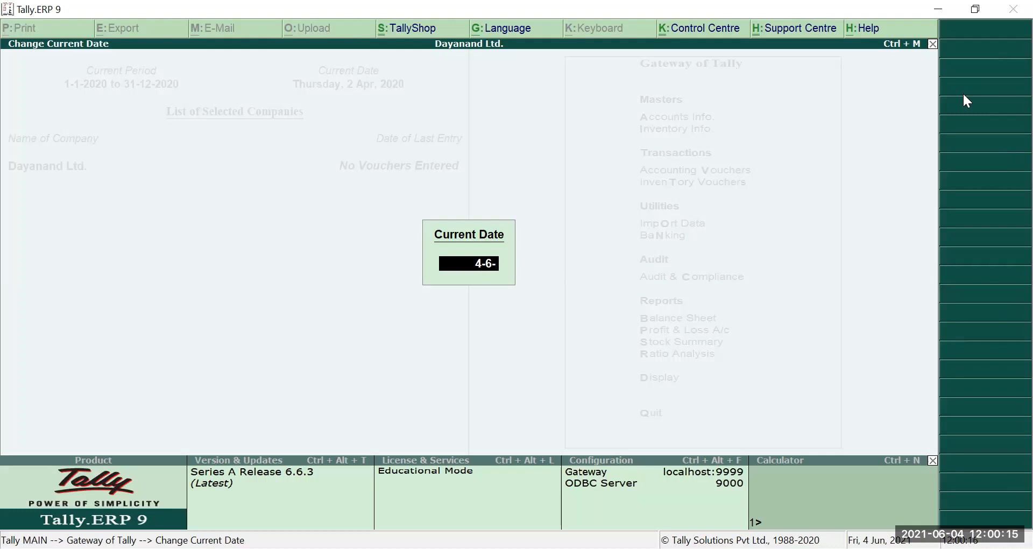
type("30-3-2020")
key("BackSpace")
key("BackSpace")
key("BackSpace")
key("BackSpace")
key("BackSpace")
key("BackSpace")
key("BackSpace")
key("BackSpace")
key("BackSpace")
- Cancel the second date change so the current date stays Thursday, 2 Apr 2020
key("Escape")
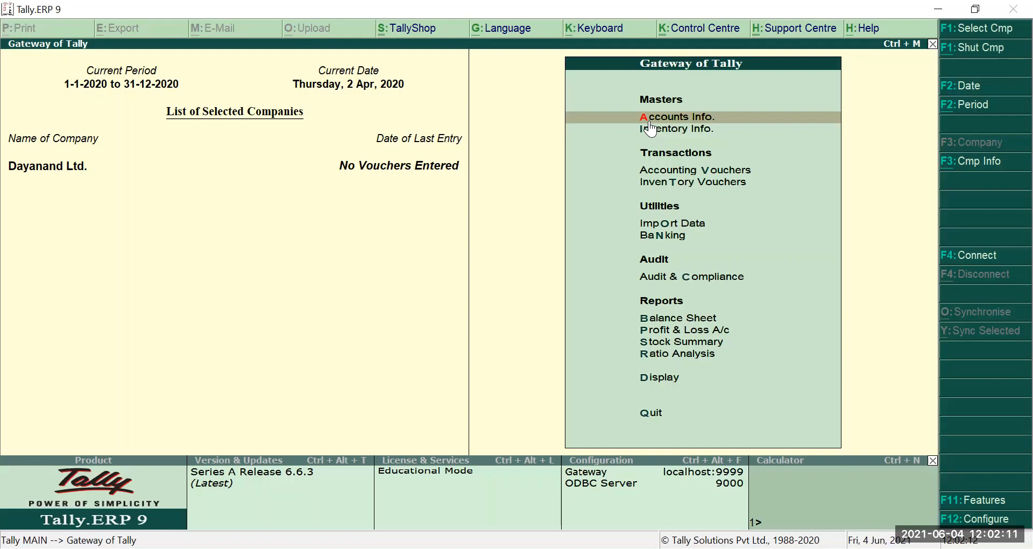
- Go to Accounts Info. for Dayanand Ltd. and bring up the Ledgers options
left_click(649, 121)
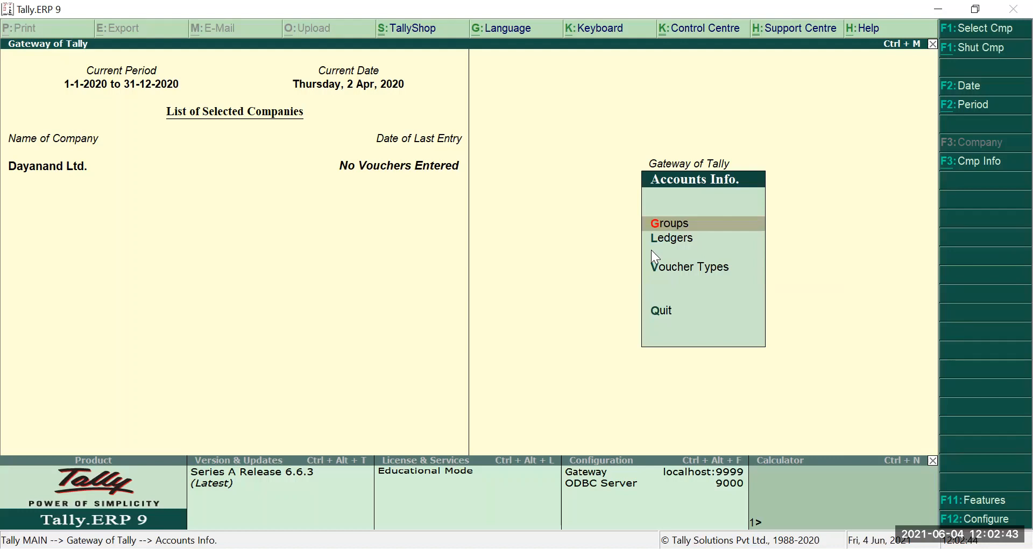
key("l")
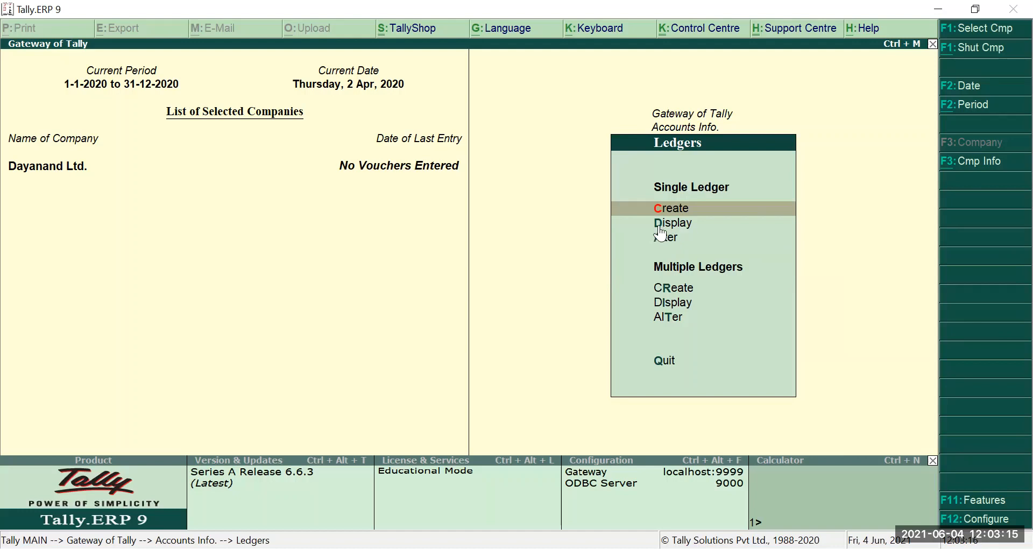
- Display the existing Cash and Profit & Loss A/c ledgers, then start a new single ledger
left_click(680, 223)
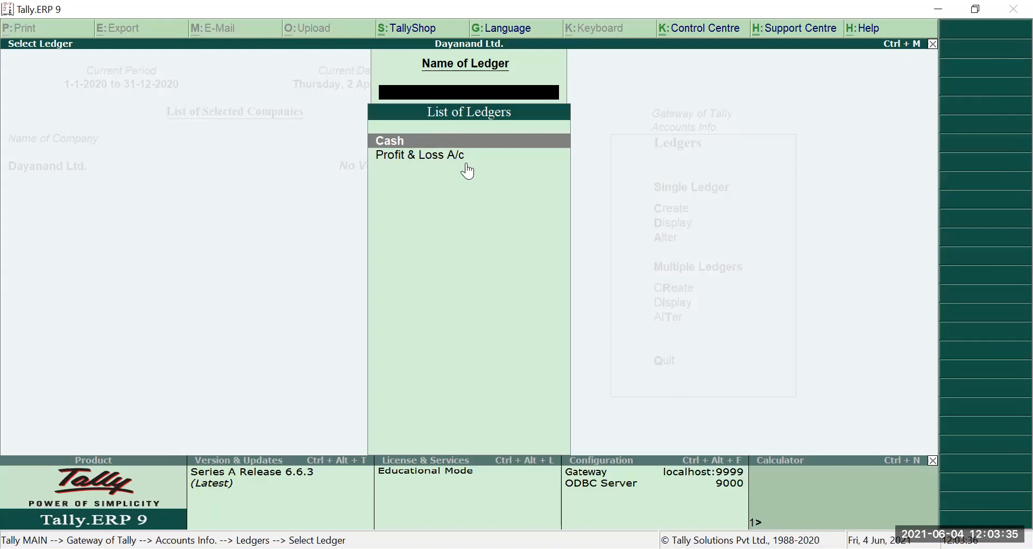
key("Escape")
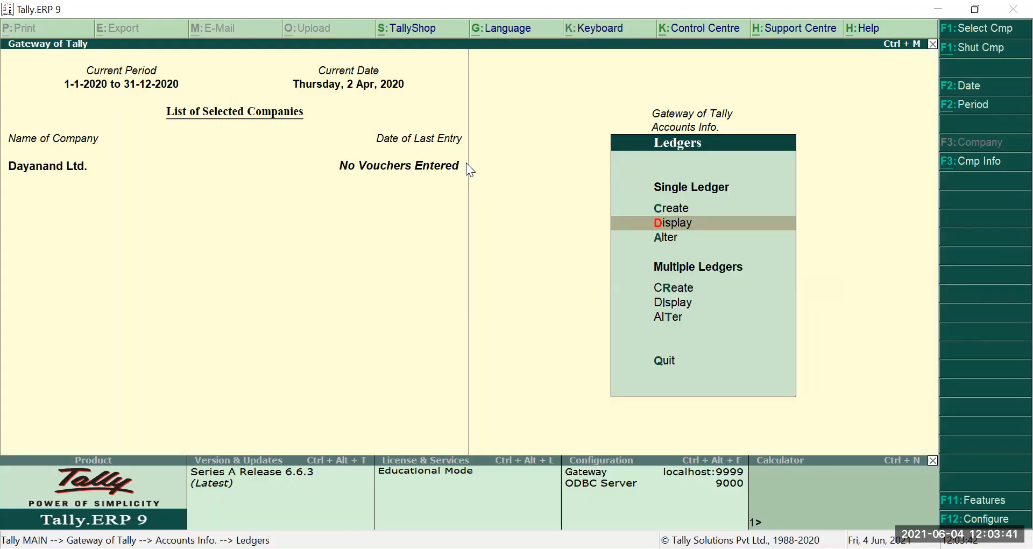
key("c")
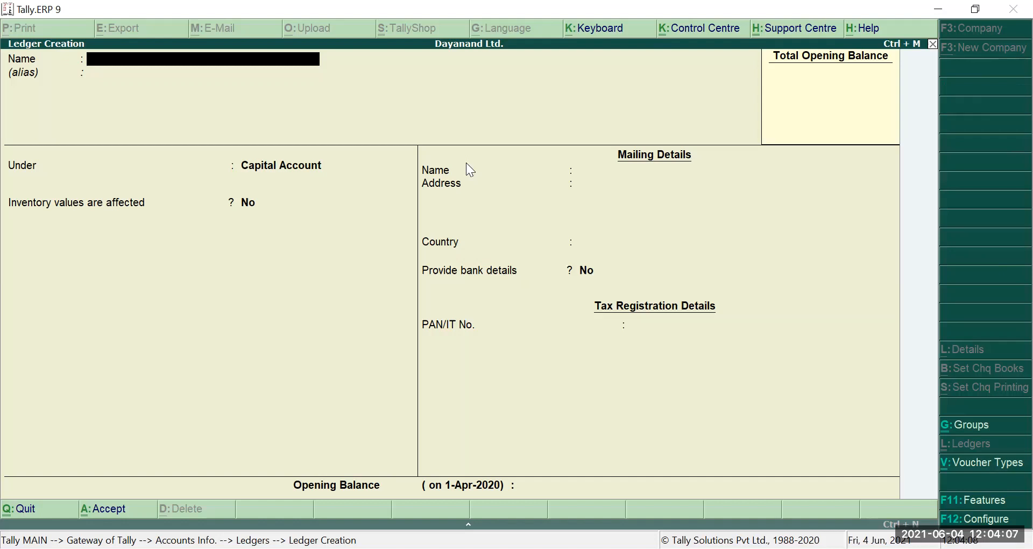
- Name the ledger 'Capital A/c' and skip the alias to reach the Under field
type("Capital A/c")
key("Return")
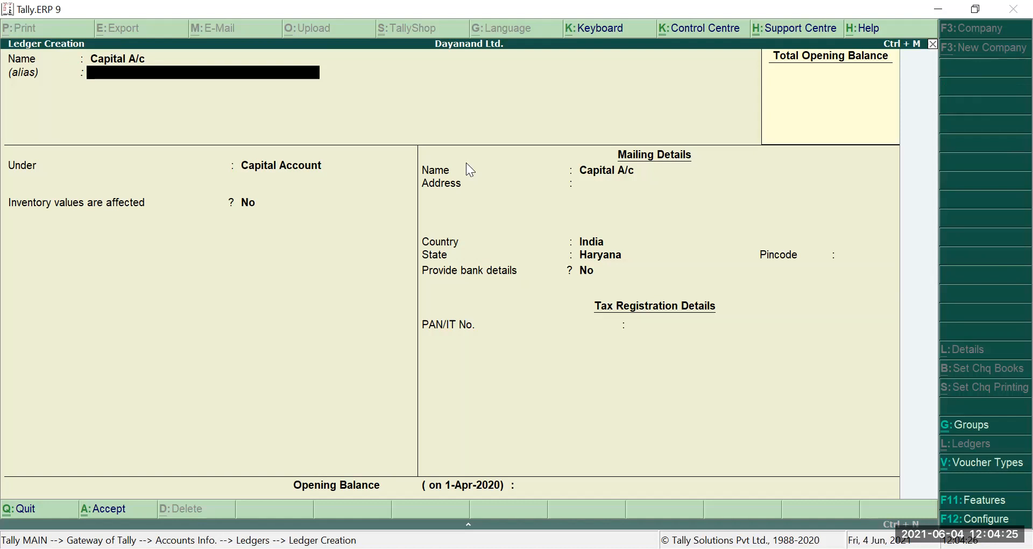
key("Return")
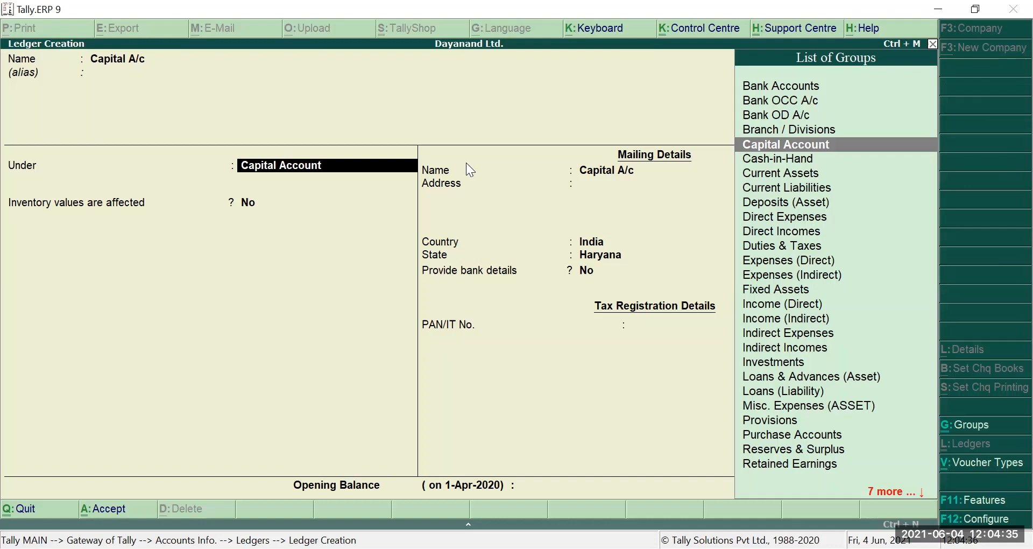
- Browse the List of Groups and select Capital Account as the ledger's group
key("Up")
key("Up")
key("Up")
key("Up")
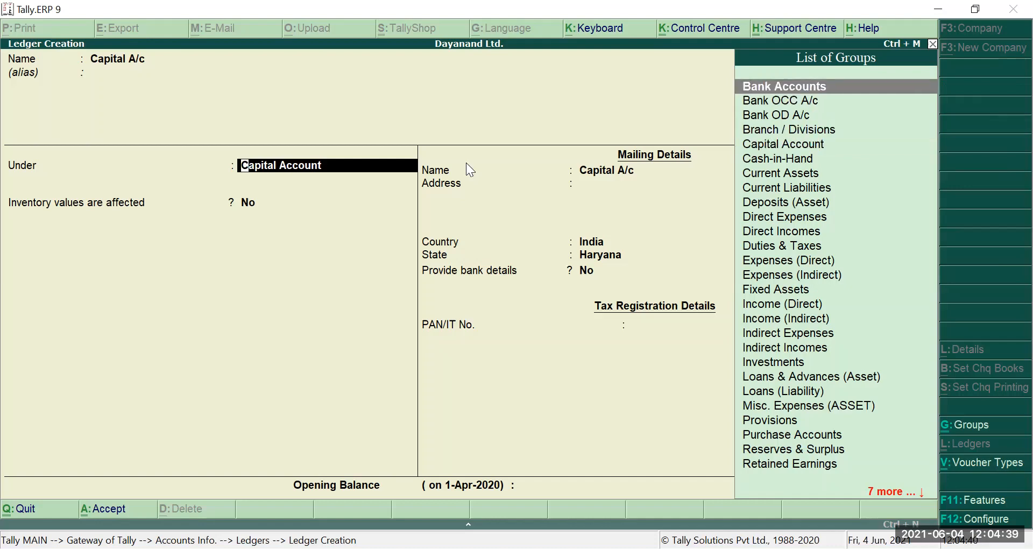
key("Down")
key("Down")
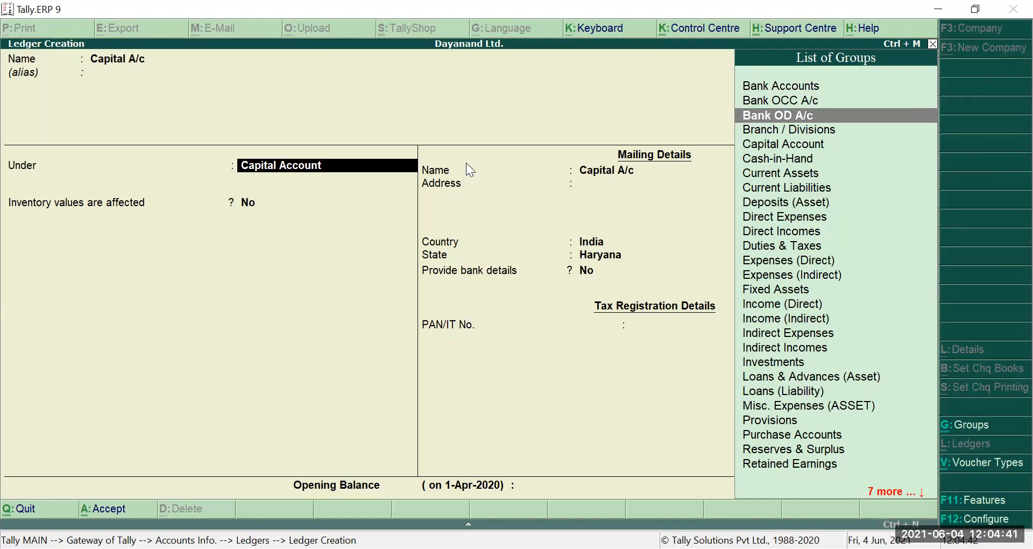
key("Down")
key("Down")
key("Down")
key("Down")
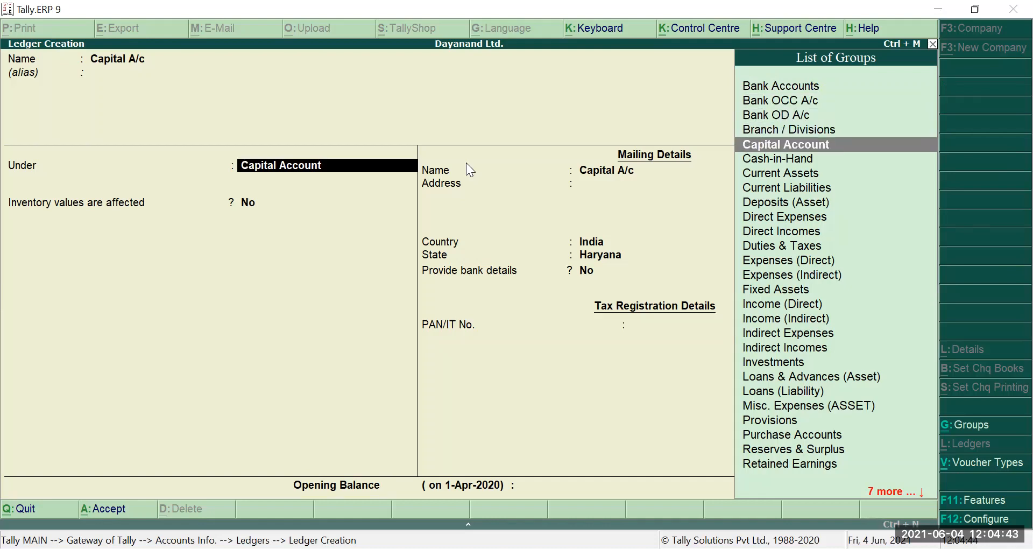
key("Down")
key("Down")
key("Down")
key("Down")
key("Down")
key("Down")
key("Down")
key("Down")
key("Down")
key("Down")
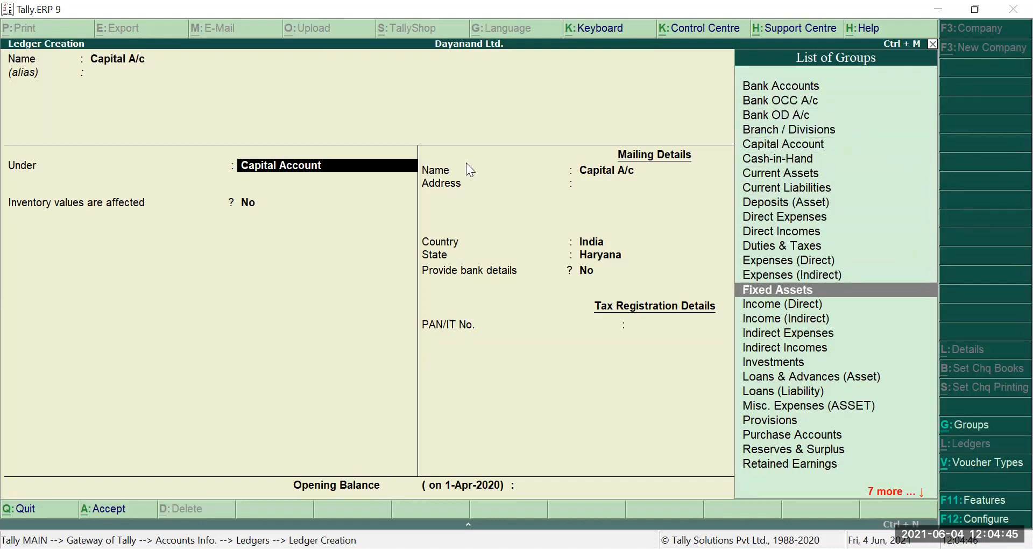
key("Down")
key("Down")
key("Down")
key("Down")
key("Down")
key("Down")
key("Down")
key("Down")
key("Down")
key("Down")
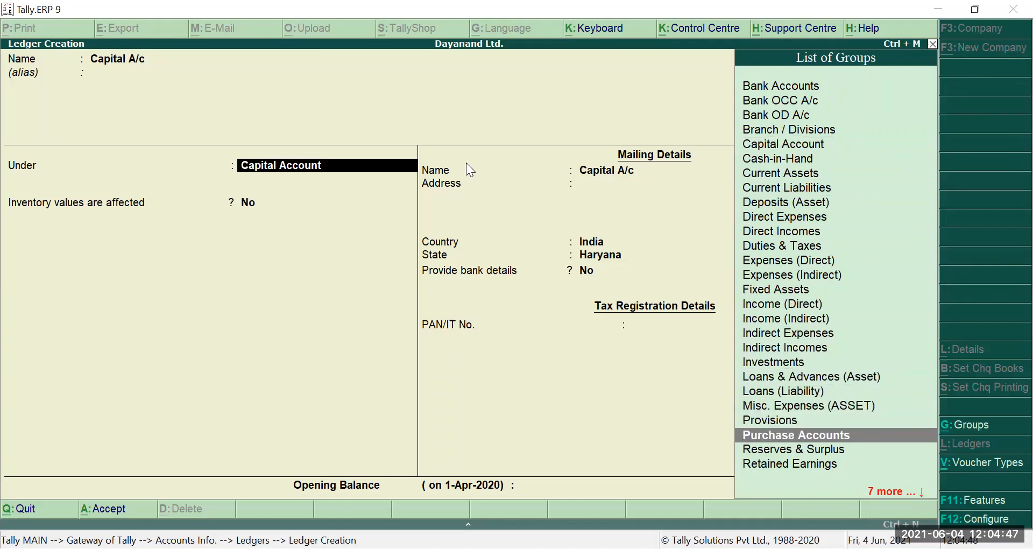
key("Down")
key("Down")
key("Down")
key("Down")
key("Down")
key("Down")
key("Down")
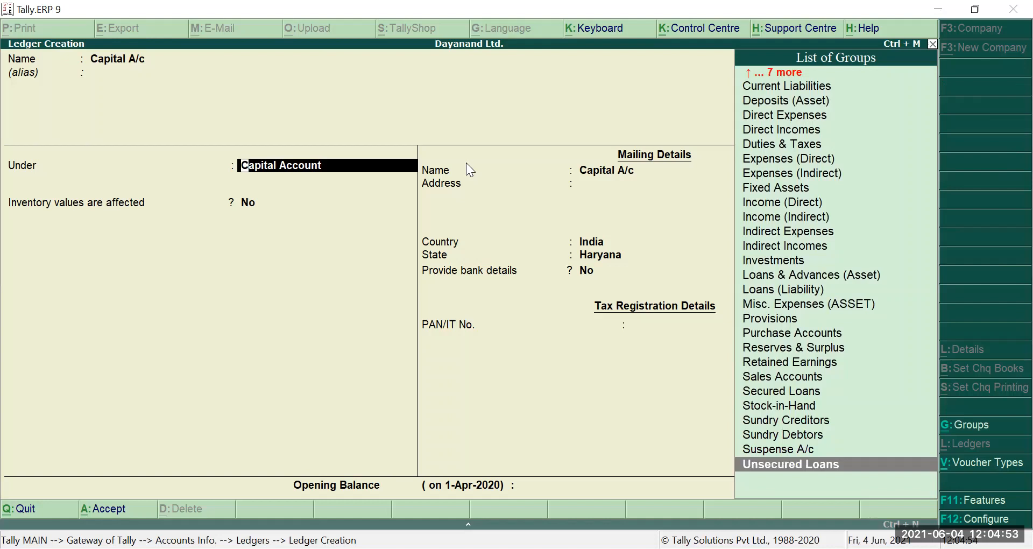
key("Up")
key("Up")
key("Up")
key("Up")
key("Up")
key("Up")
key("Up")
key("Up")
key("Up")
key("Up")
key("Up")
key("Up")
key("Up")
key("Up")
key("Up")
key("Up")
key("Up")
key("Up")
key("Up")
key("Up")
key("Up")
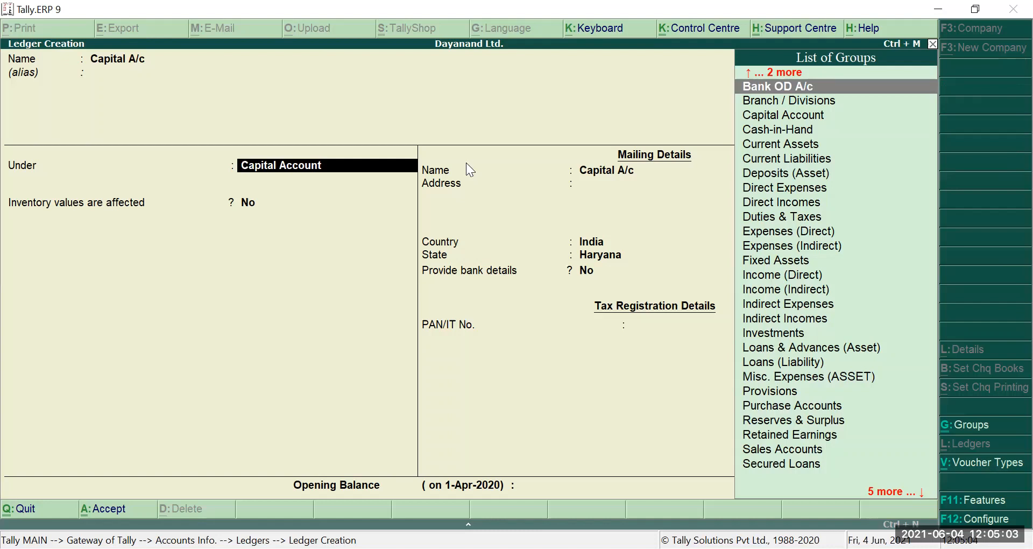
key("Down")
key("Down")
key("Down")
key("Down")
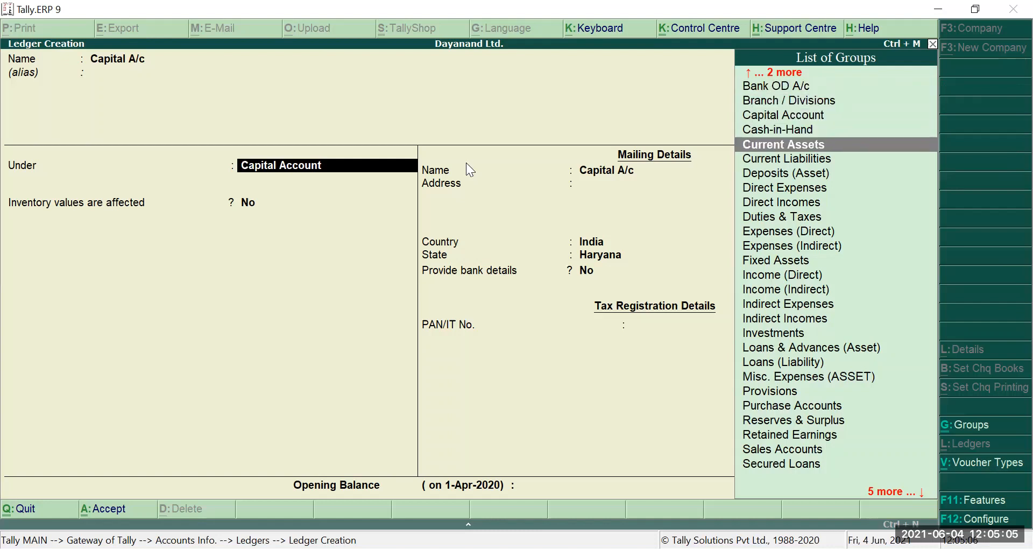
key("Up")
key("Up")
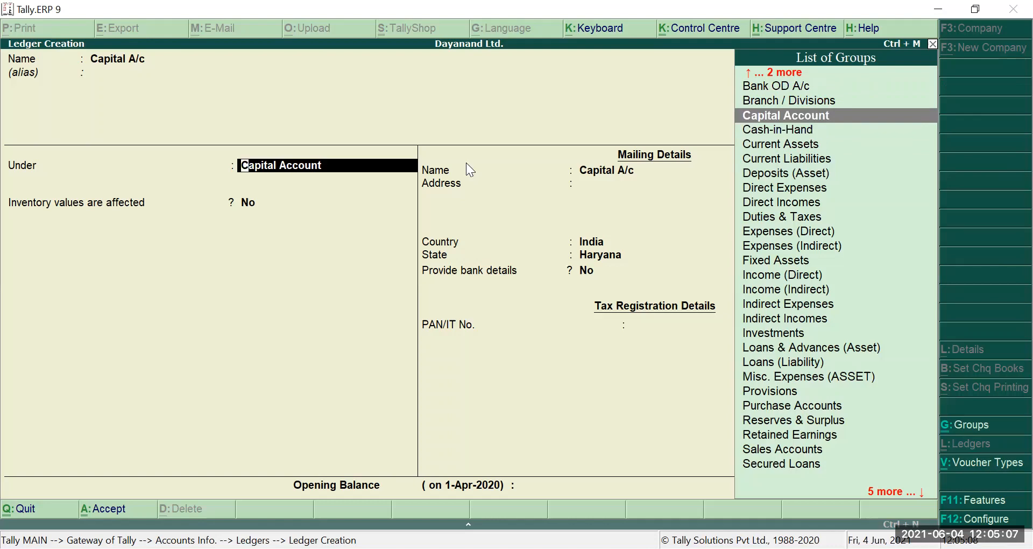
key("Return")
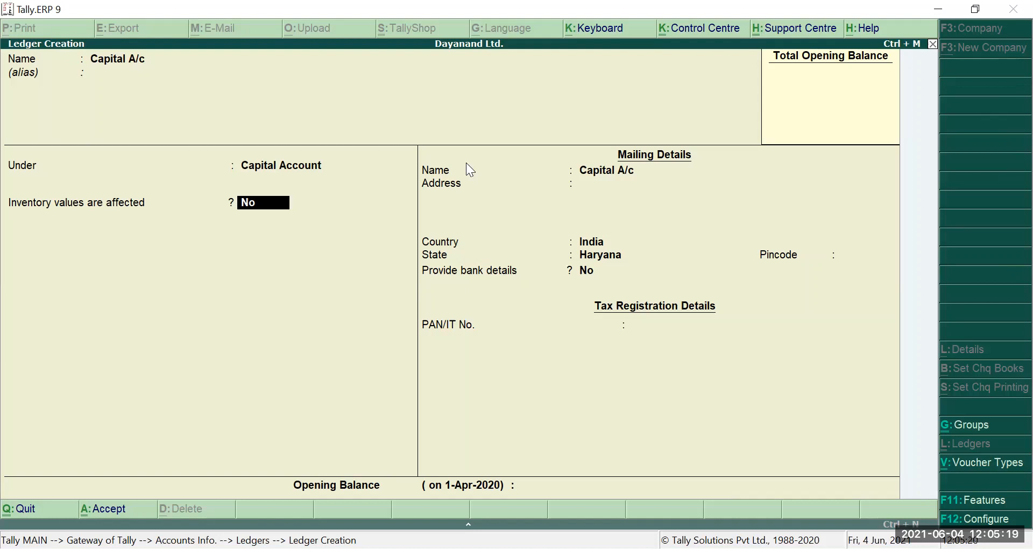
- Keep the mailing details with state Haryana, skip bank details, and enter a 5,00,000 Cr opening balance
key("Return")
key("Return")
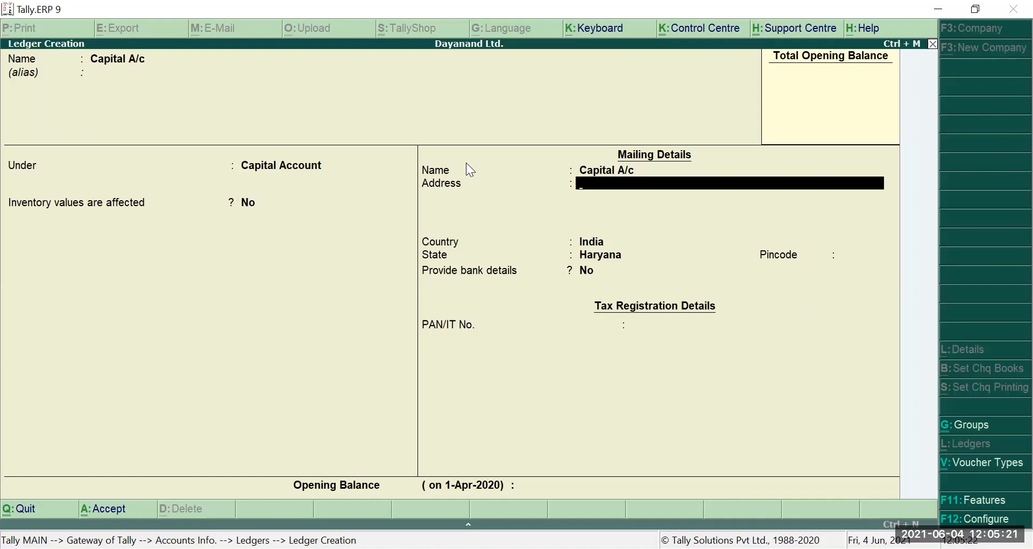
key("Return")
key("Return")
key("Return")
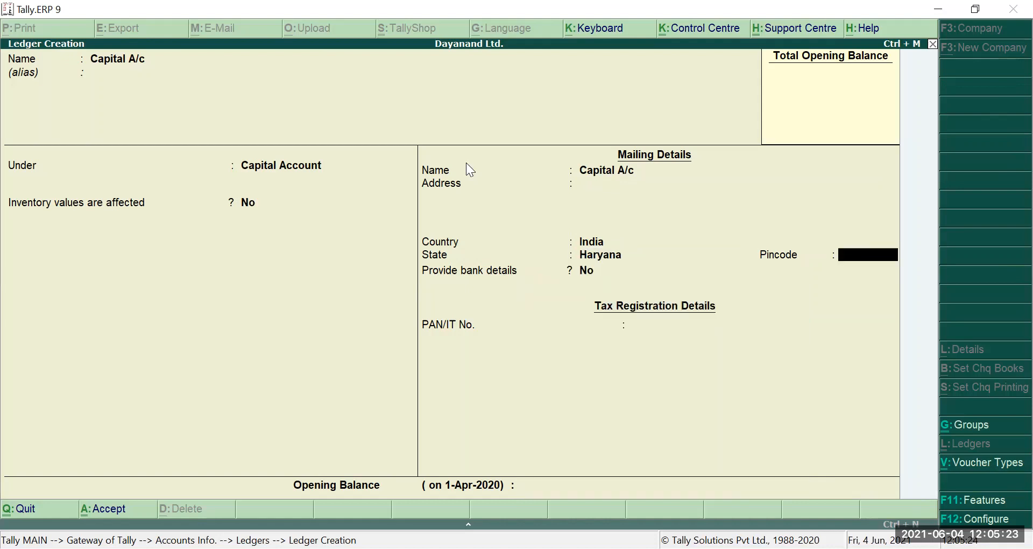
key("Return")
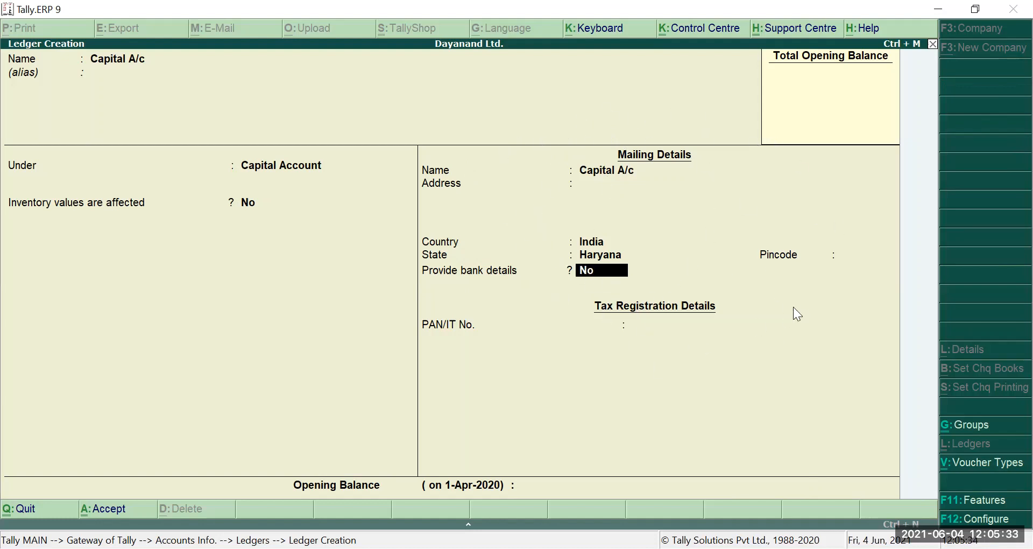
key("Return")
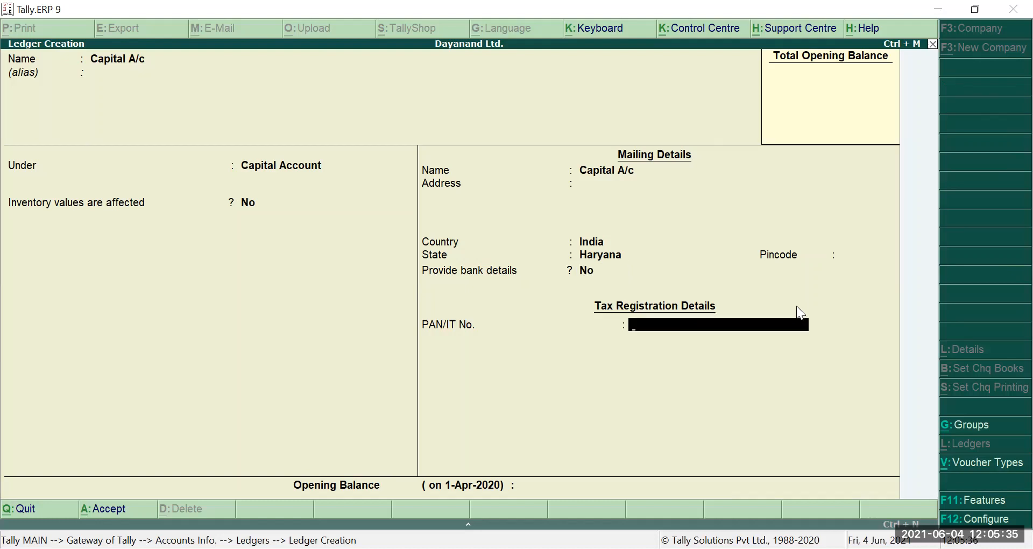
key("Return")
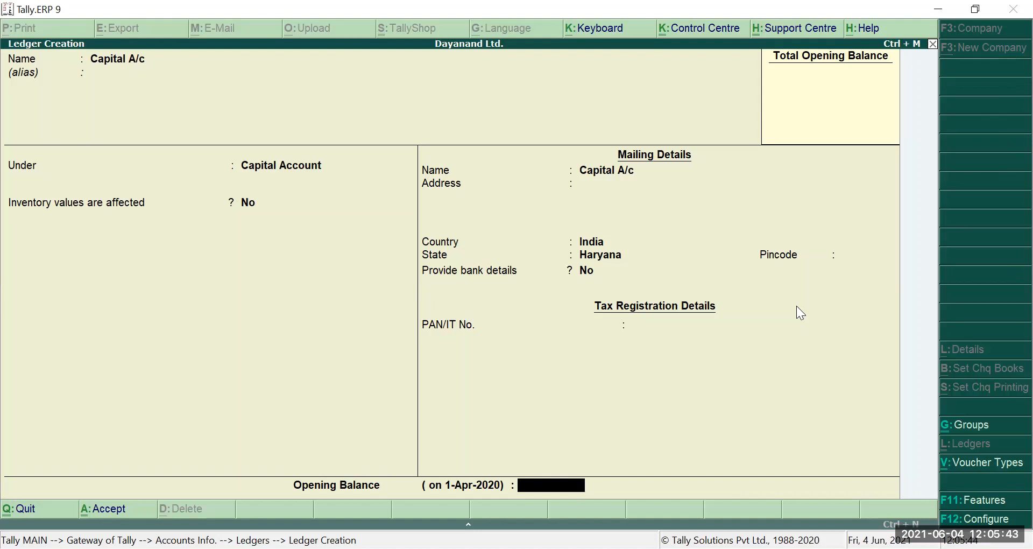
type("500000")
key("Return")
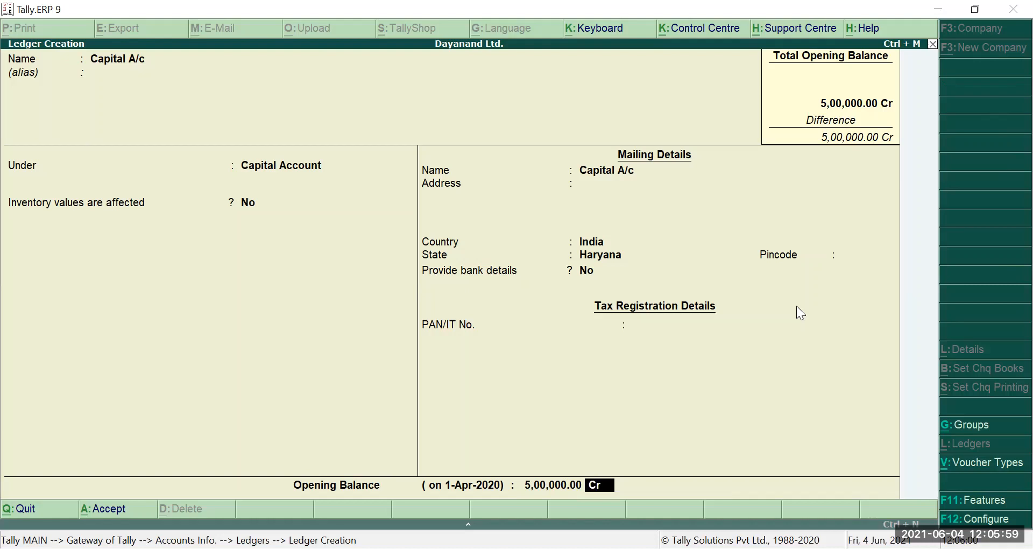
key("Return")
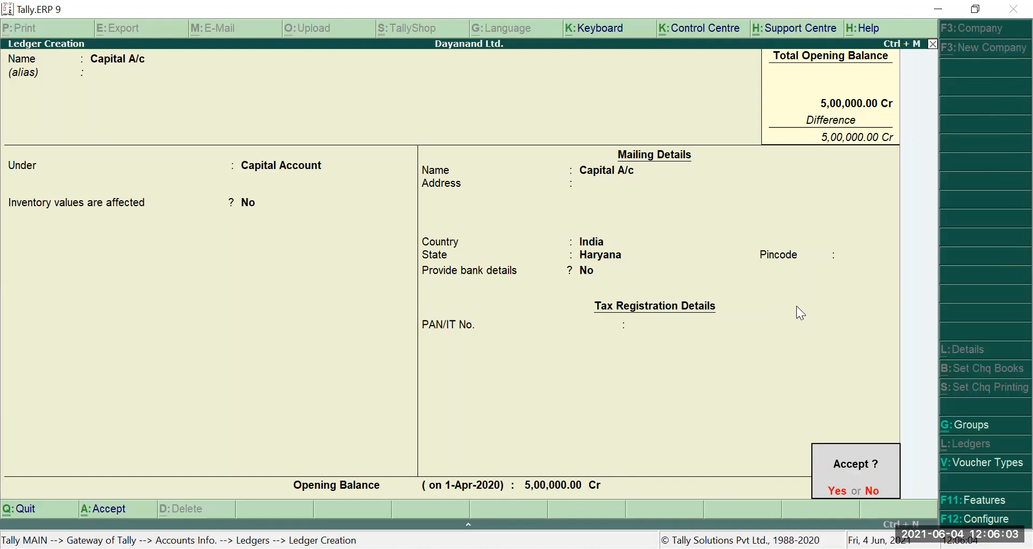
- Save Capital A/c, then start a Machinery A/c ledger under Fixed Assets
key("Return")
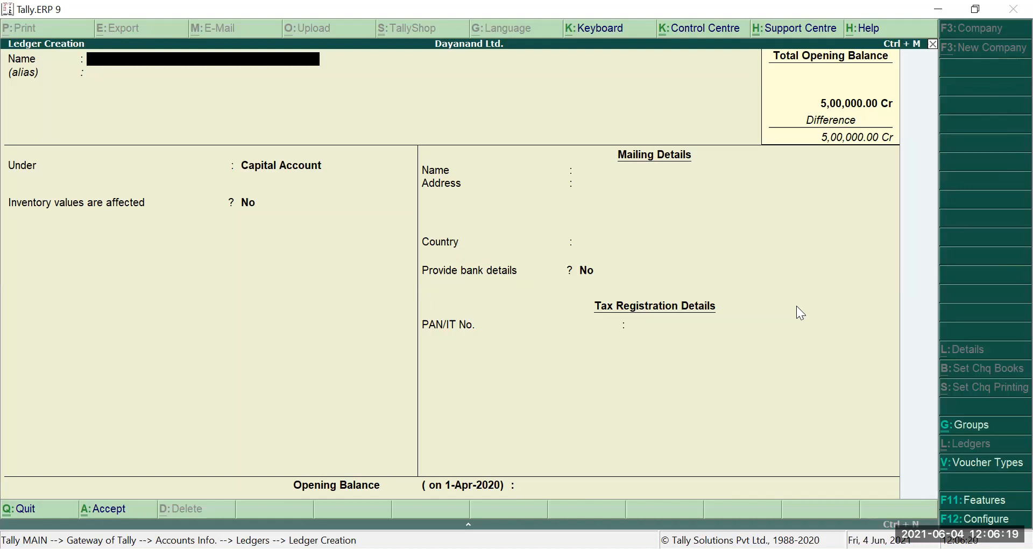
type("Machinery A/c")
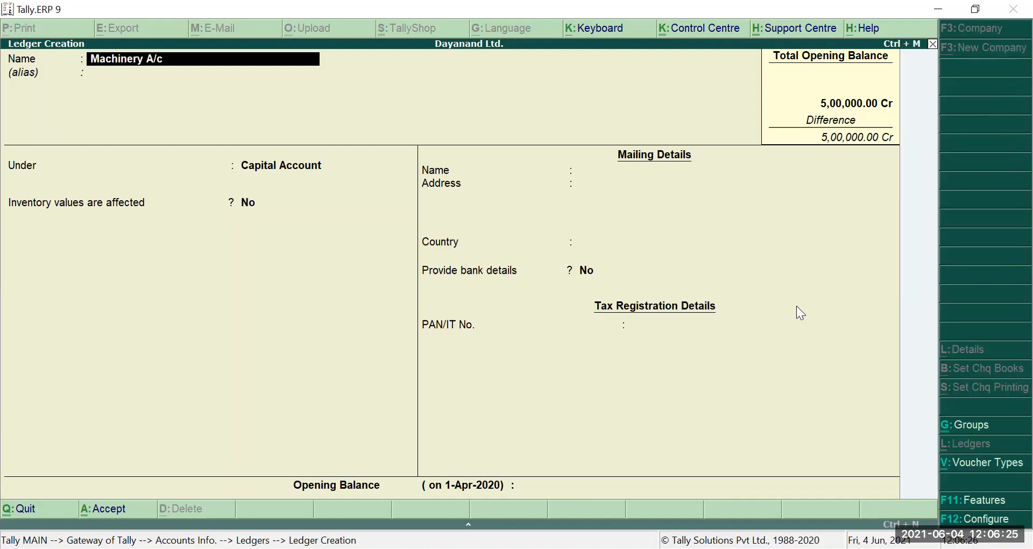
key("Return")
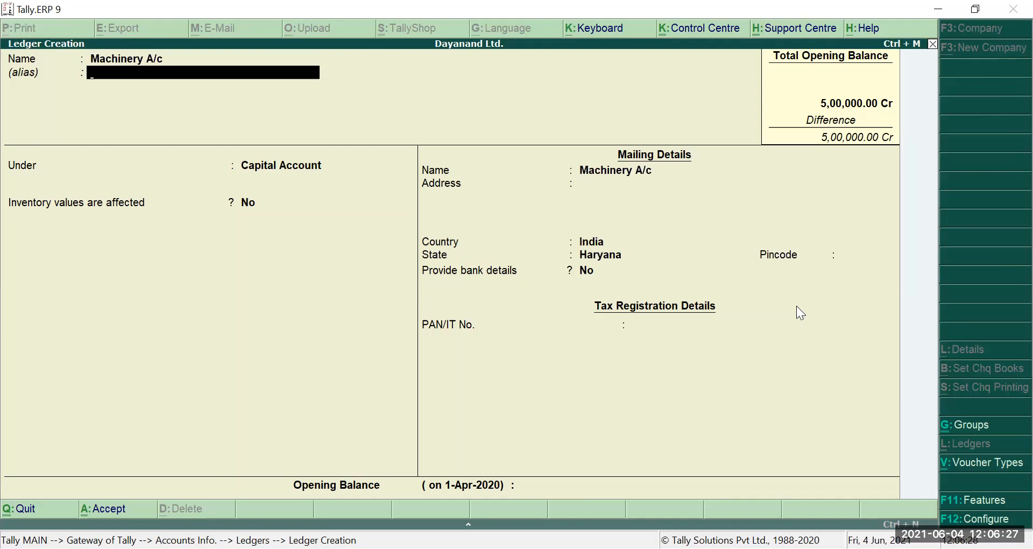
key("Return")
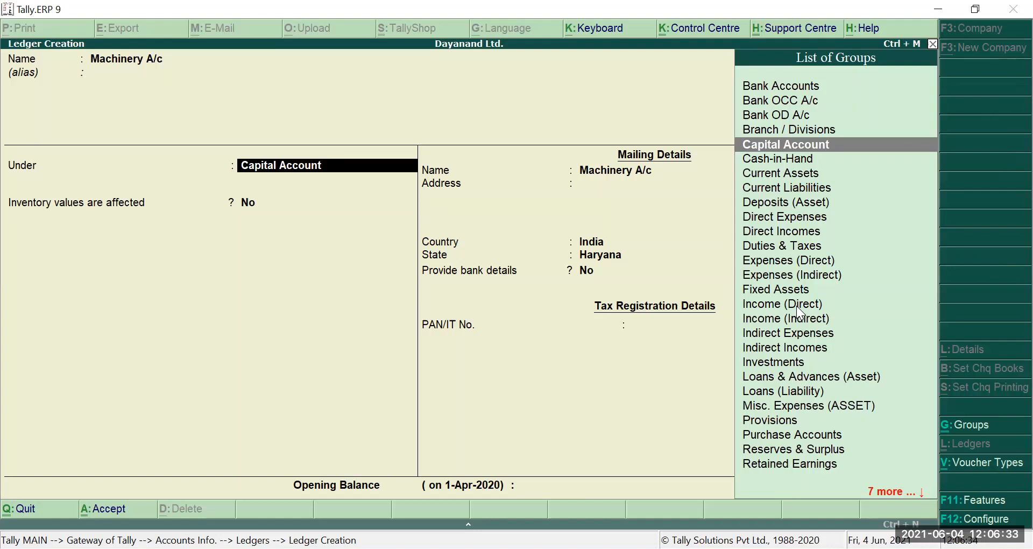
key("Down")
key("Down")
key("Down")
key("Down")
key("Down")
key("Down")
key("Down")
key("Down")
key("Down")
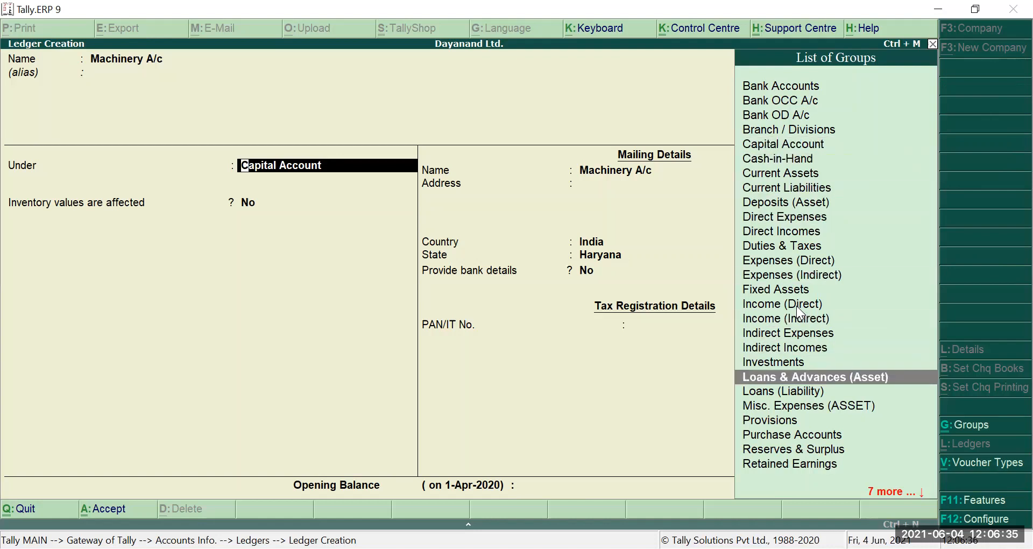
key("Down")
key("Down")
key("Down")
key("Down")
key("Up")
key("Up")
key("Up")
key("Up")
key("Up")
key("Up")
key("Up")
key("Up")
key("Up")
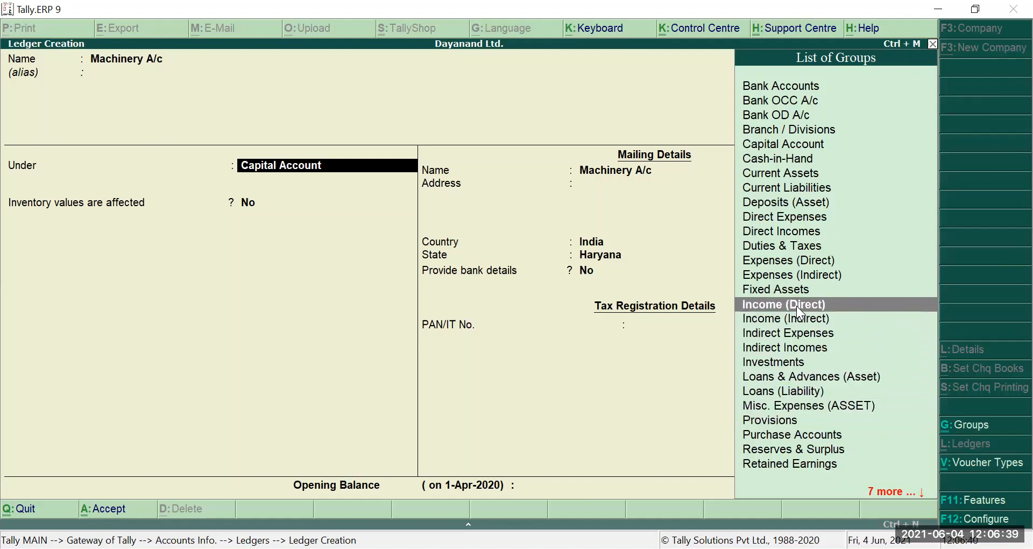
key("Return")
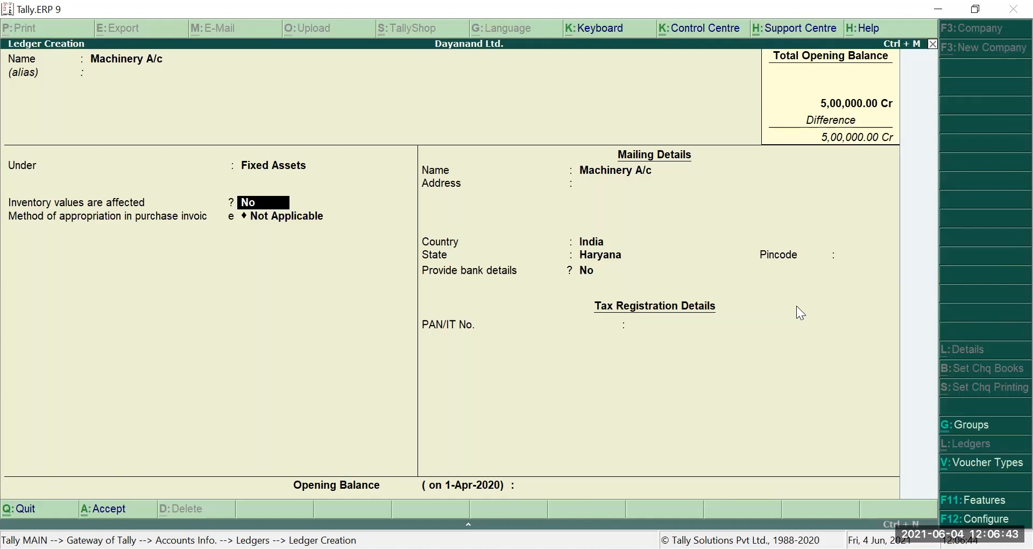
- Give Machinery A/c a 3,00,000.00 Dr opening balance and save it
key("Return")
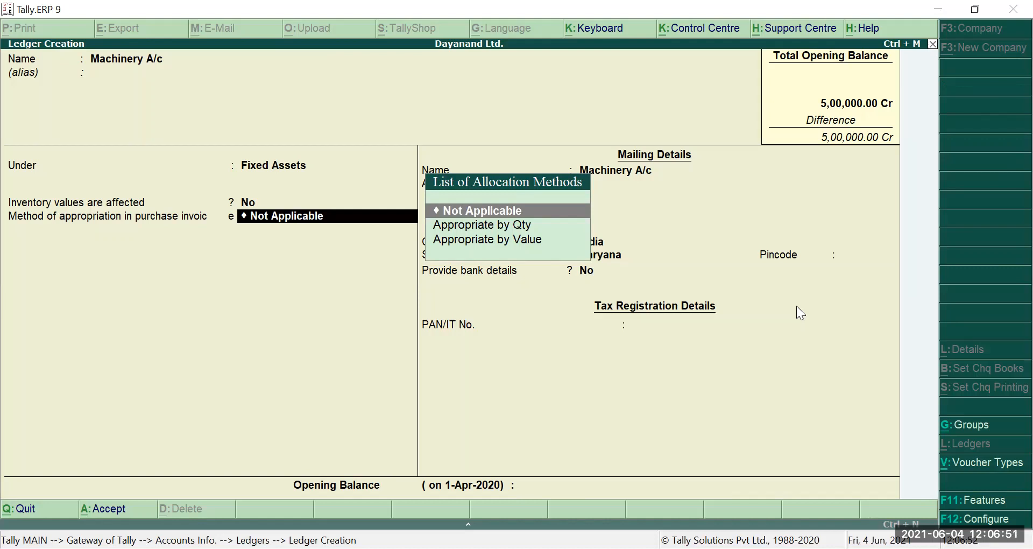
key("Return")
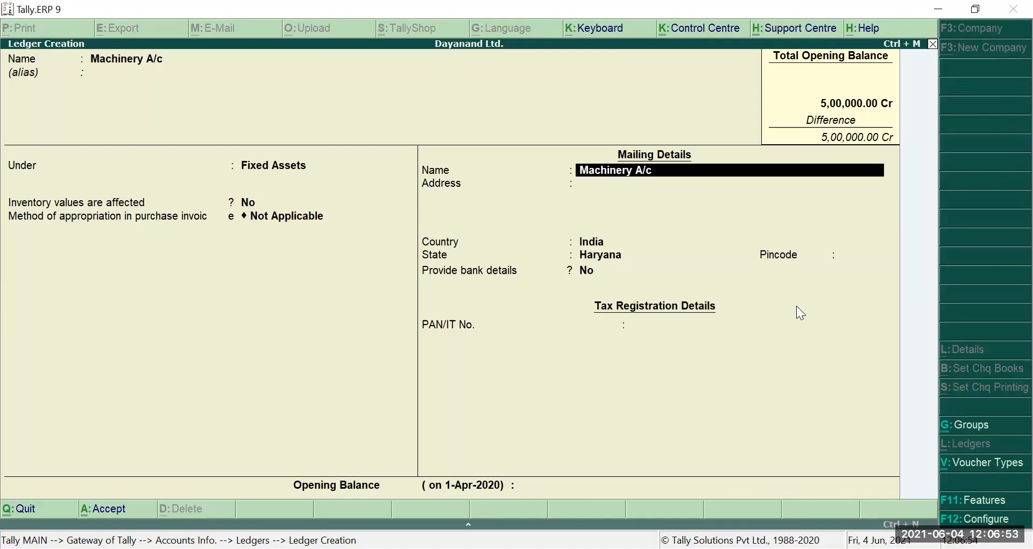
key("Return")
key("Return")
key("Return")
key("Return")
key("Return")
key("Return")
key("Return")
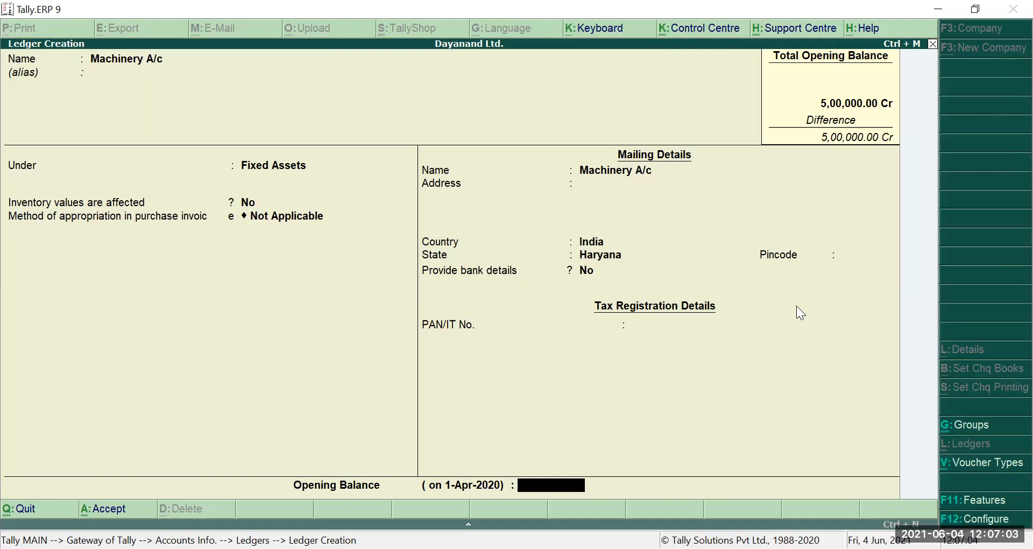
type("300000")
key("Return")
key("Return")
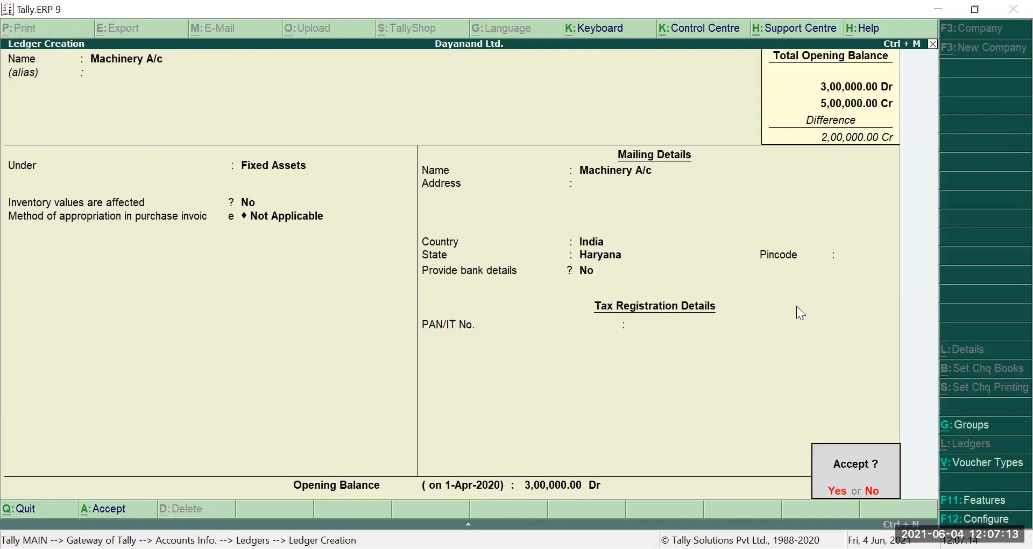
key("y")
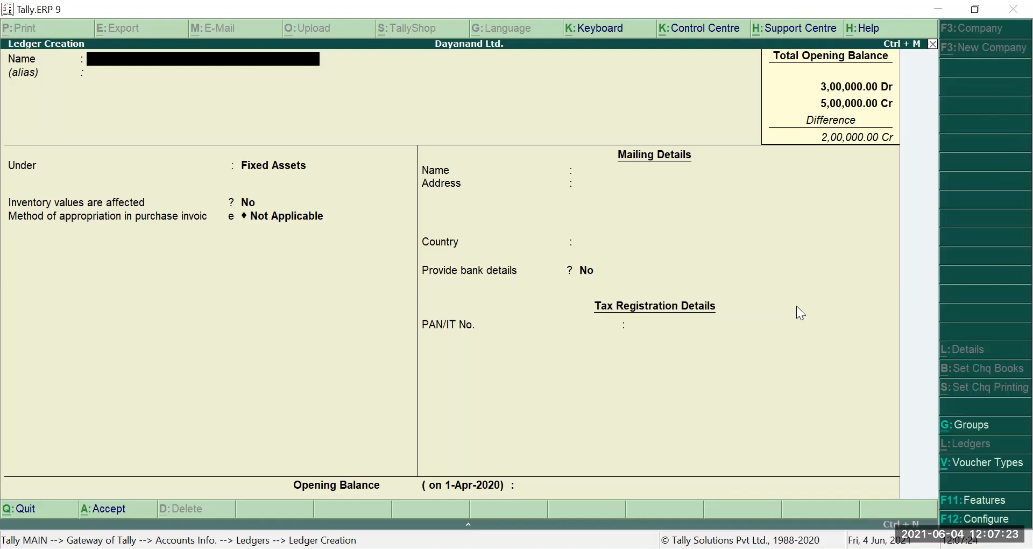
- Name the new ledger Rent A/c and place it under Indirect Expenses
type("Rent A/c")
key("Return")
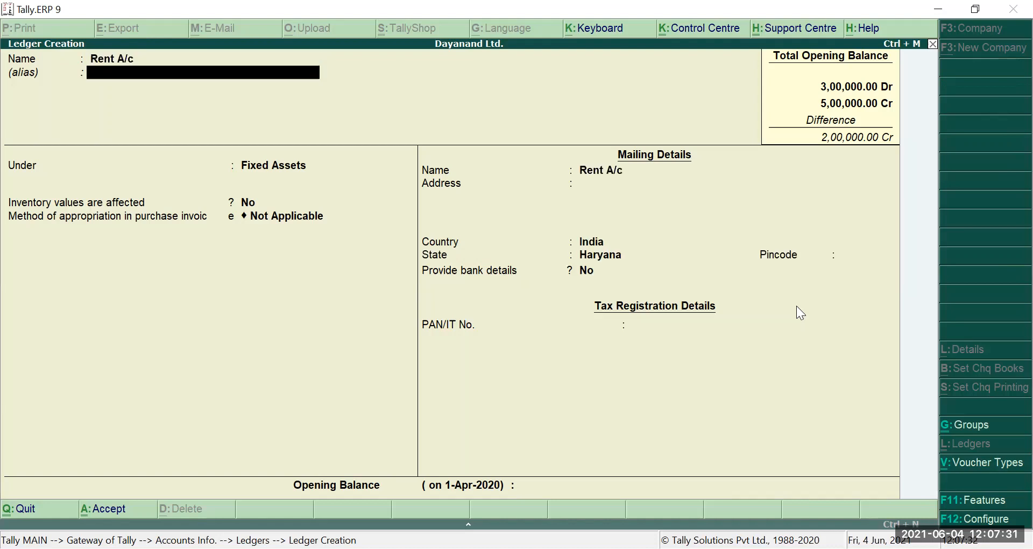
key("Return")
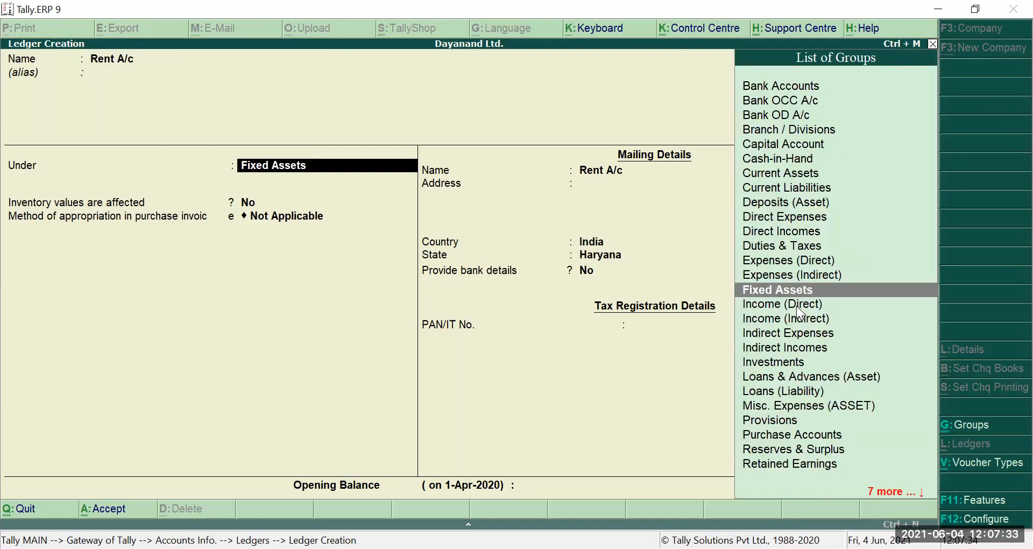
key("Up")
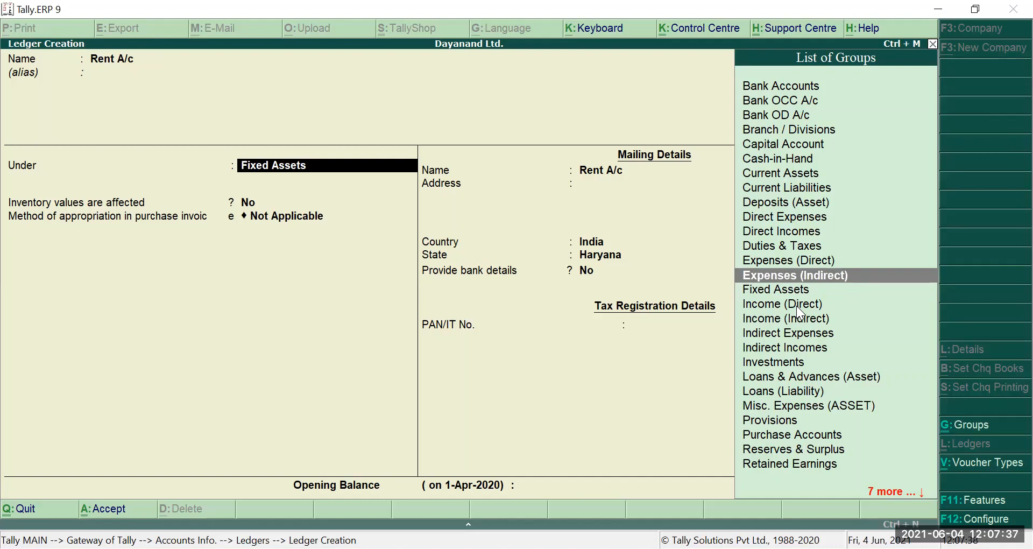
key("Return")
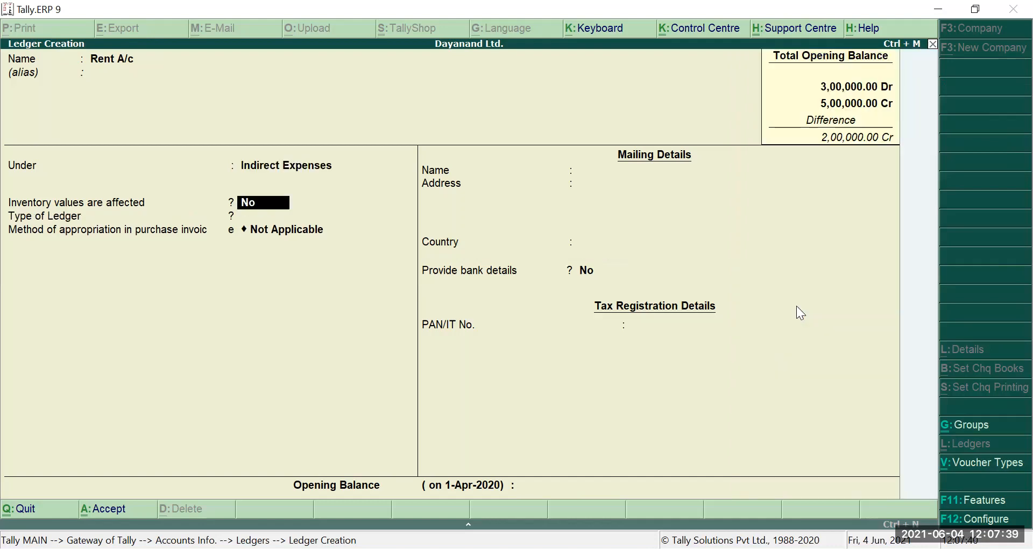
- Leave inventory, type, method, bank details and opening balance at their defaults
key("Return")
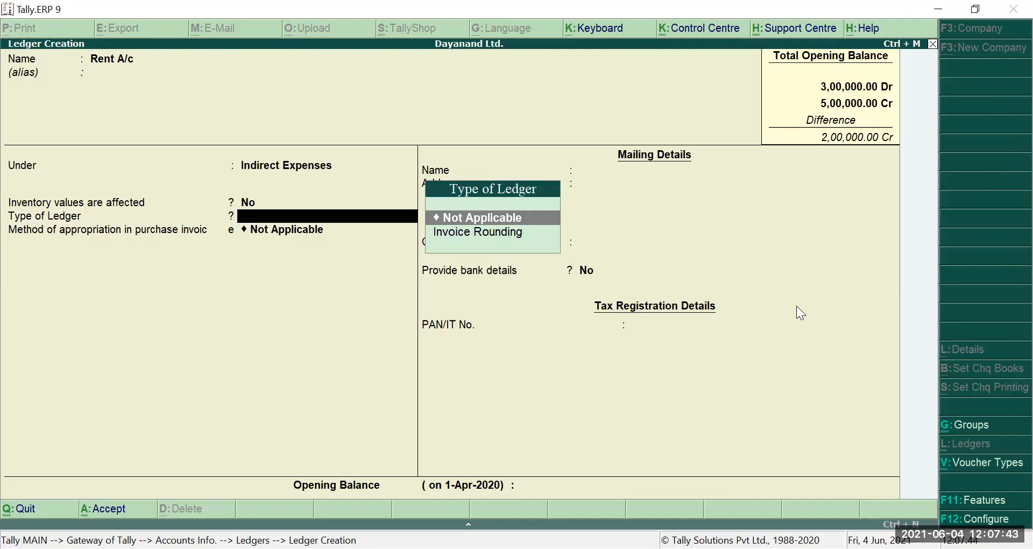
key("Return")
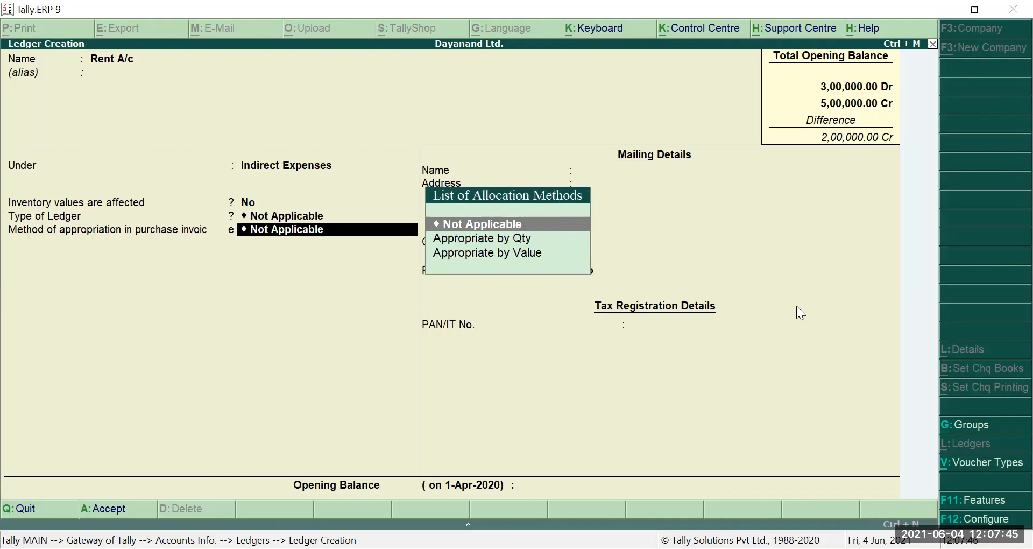
key("Return")
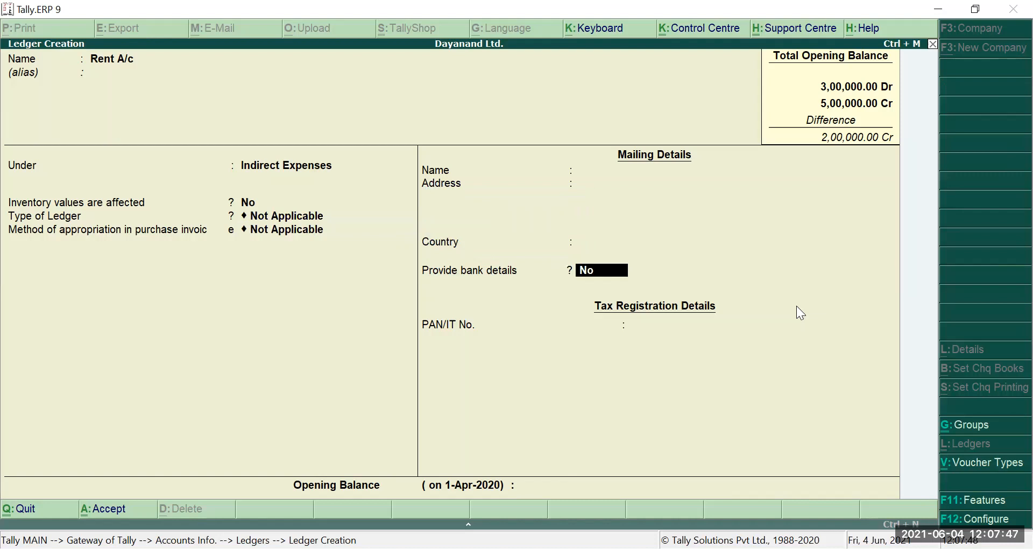
key("Return")
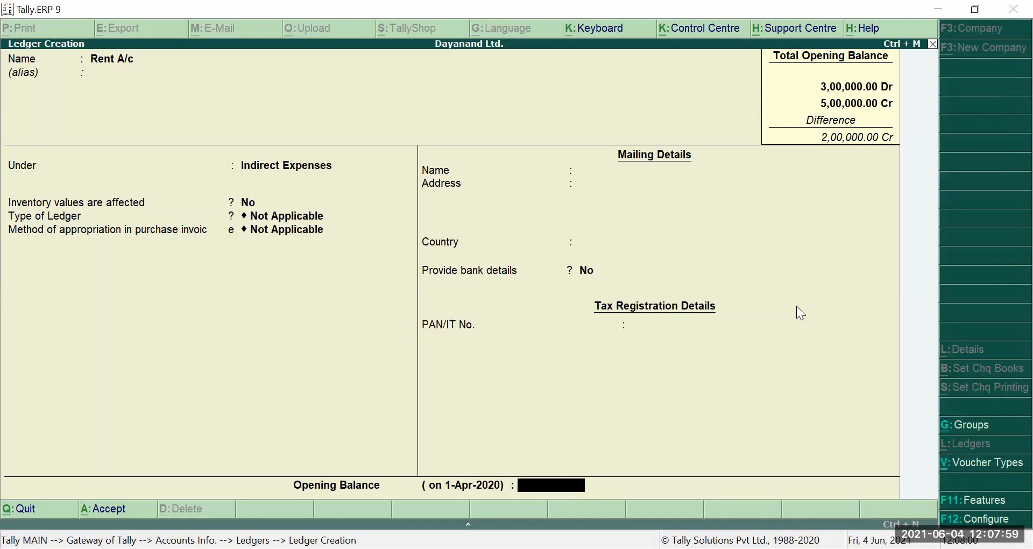
key("Return")
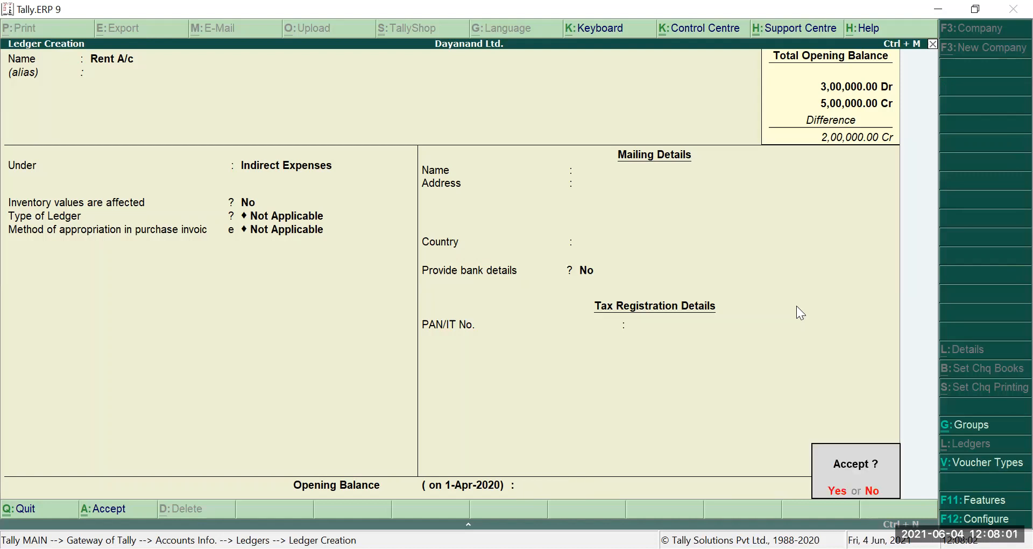
- Save Rent A/c, quit ledger creation, and check it in the List of Ledgers
key("Return")
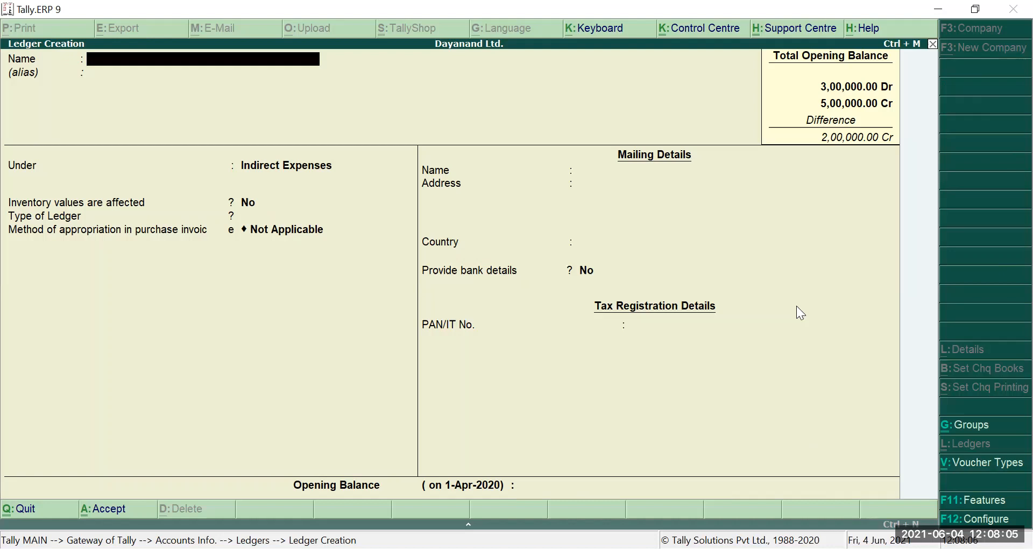
key("Escape")
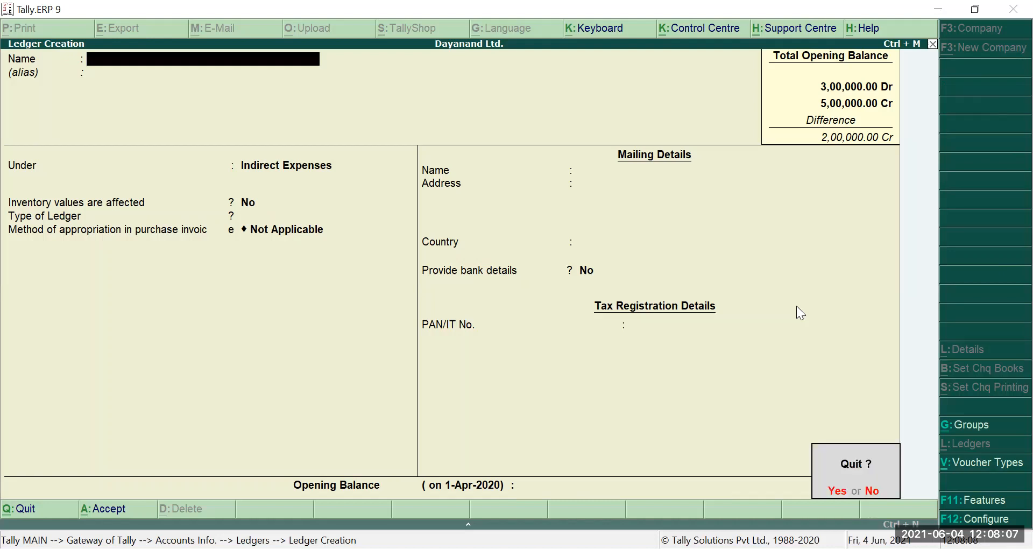
key("Return")
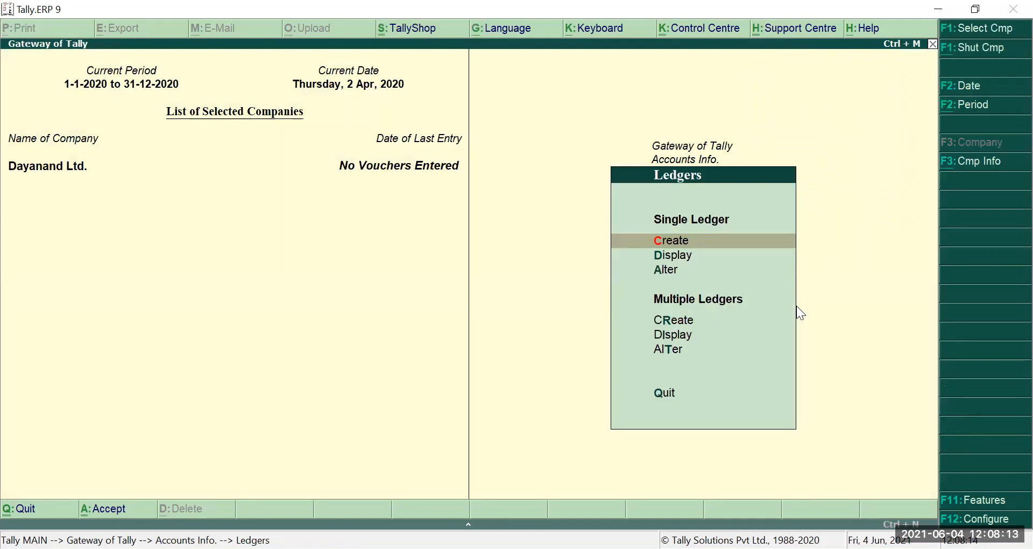
key("d")
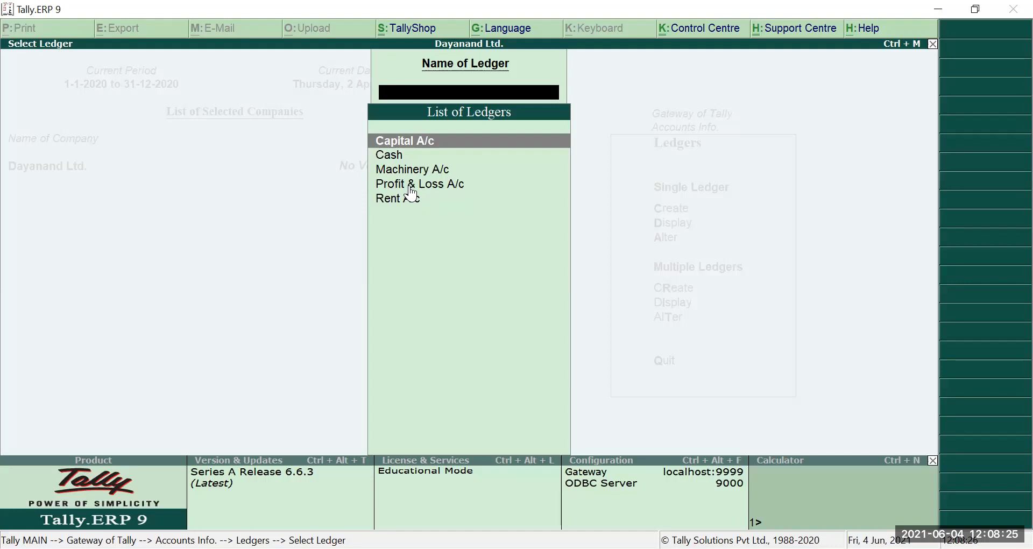
key("Escape")
key("Escape")
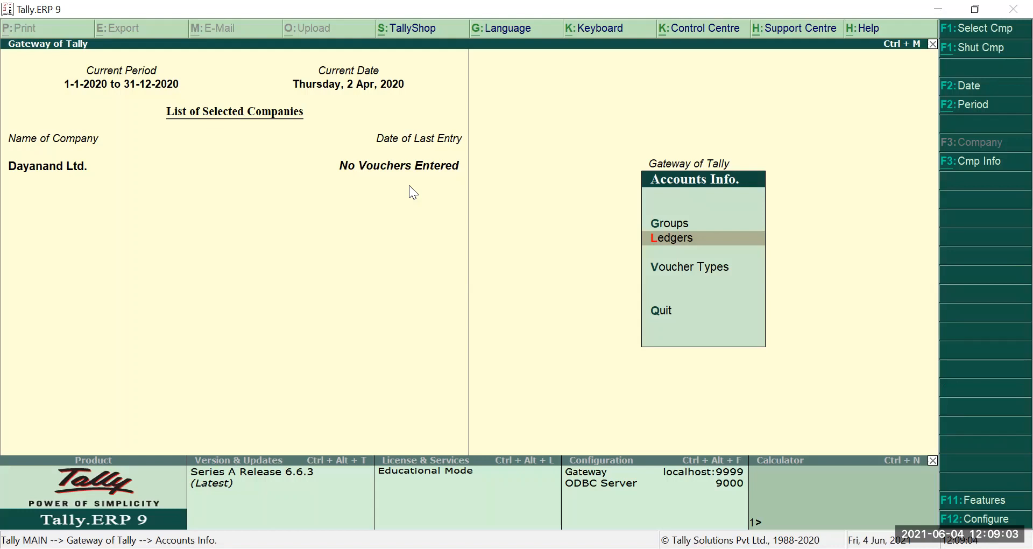
- Display the List of Groups and locate Sundry Debtors
key("g")
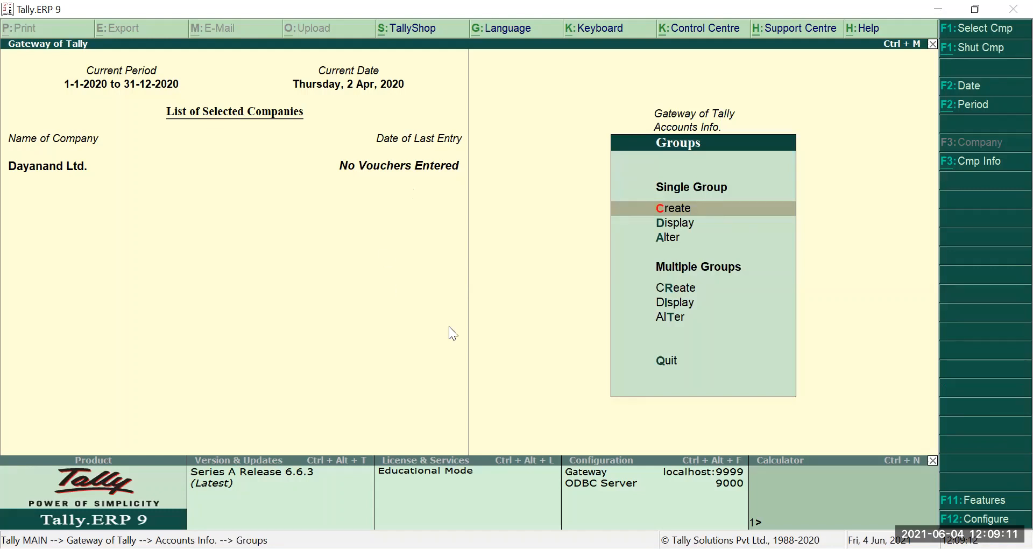
left_click(669, 225)
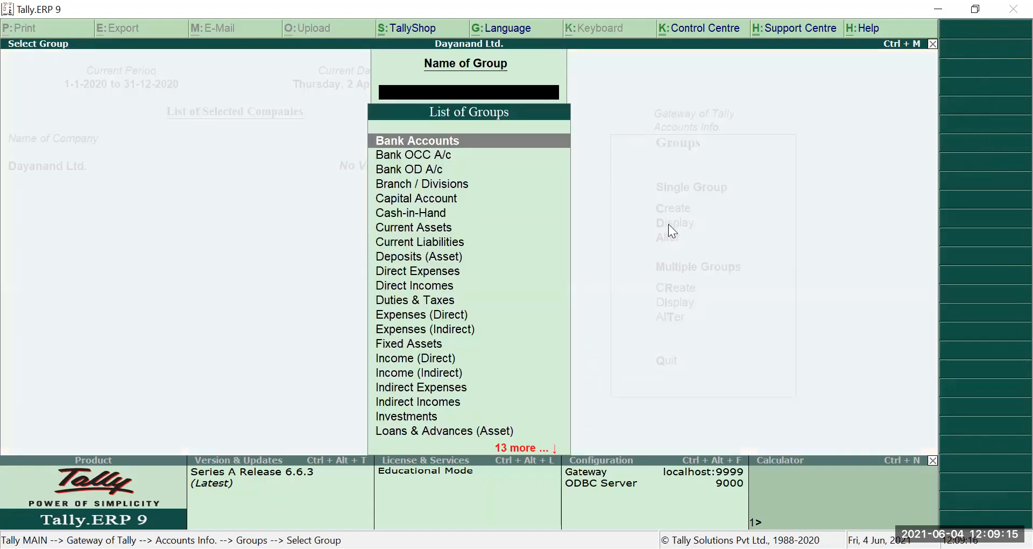
key("Down")
key("Down")
key("Down")
key("Down")
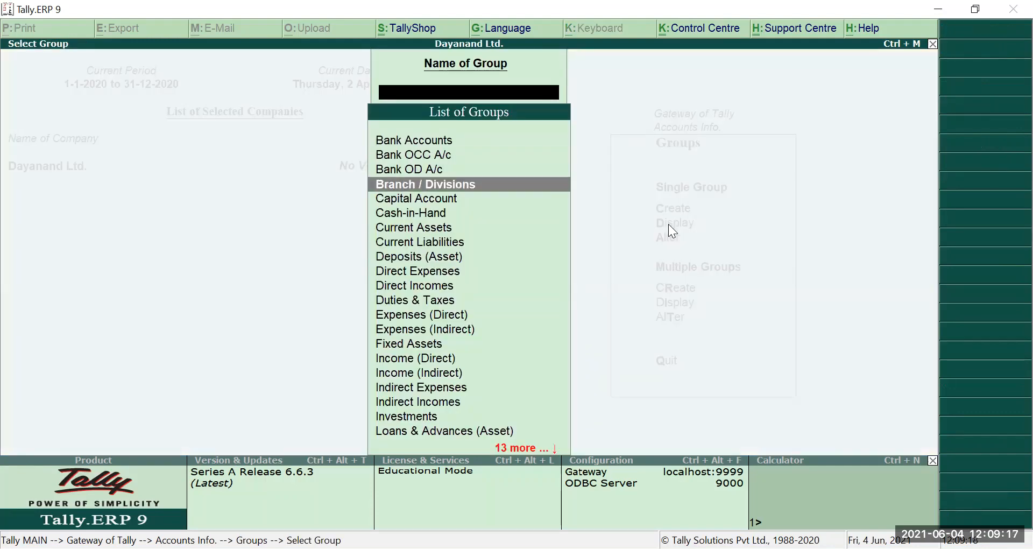
key("Down")
key("Down")
key("Down")
key("Down")
key("Down")
key("Down")
key("Down")
key("Down")
key("Down")
key("Down")
key("Down")
key("Down")
key("Down")
key("Down")
key("Down")
key("Down")
key("Down")
key("Down")
key("Down")
key("Down")
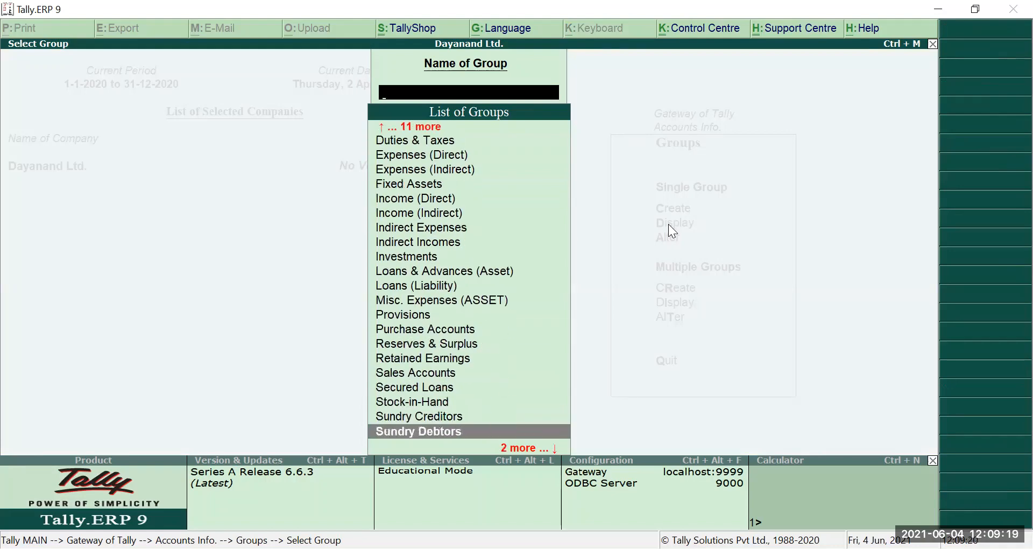
key("Down")
key("Up")
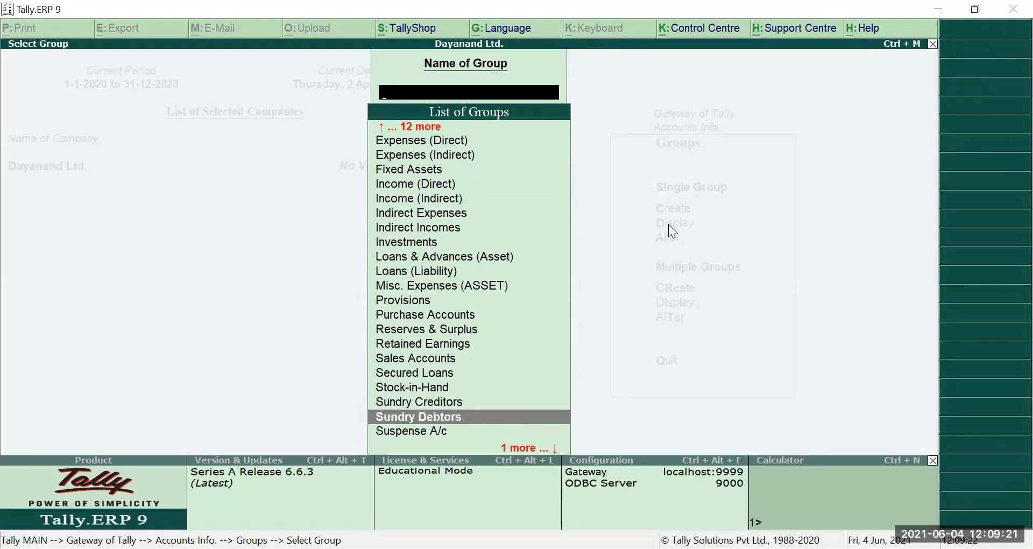
- Close the list and start creating a single new group
key("Escape")
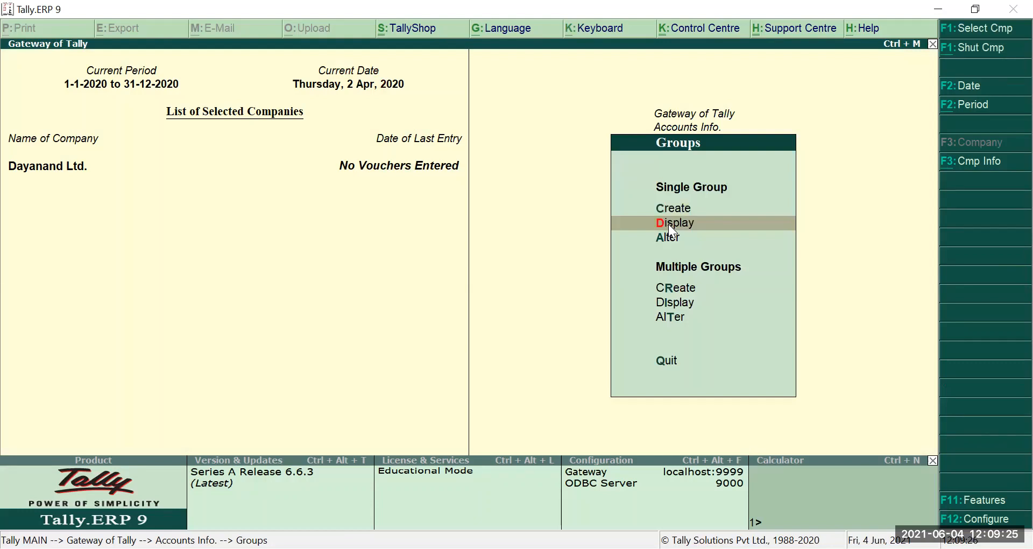
key("Up")
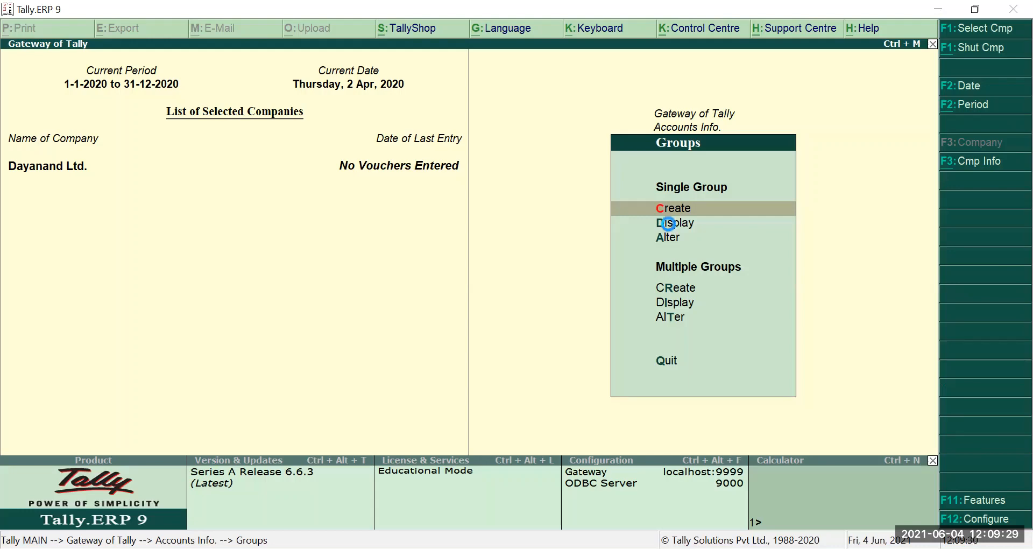
key("Return")
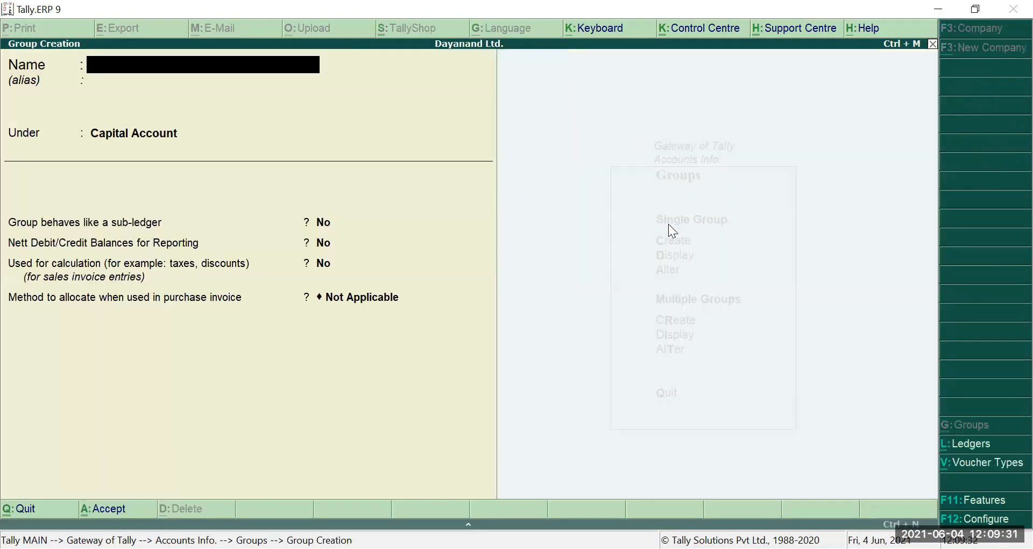
- Name the new group Hisar Debtors
type("G")
key("BackSpace")
type("Hisar Debtors")
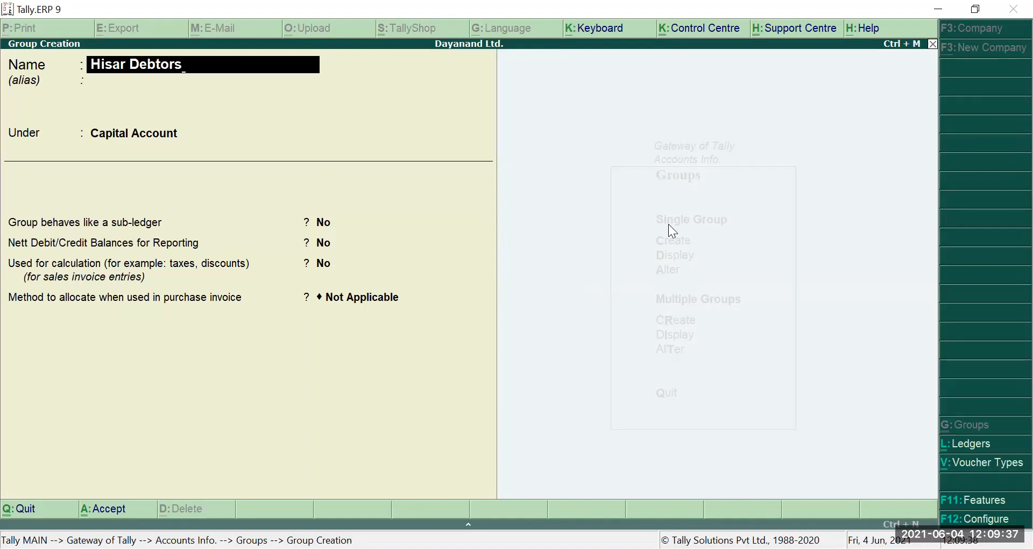
key("Return")
key("Return")
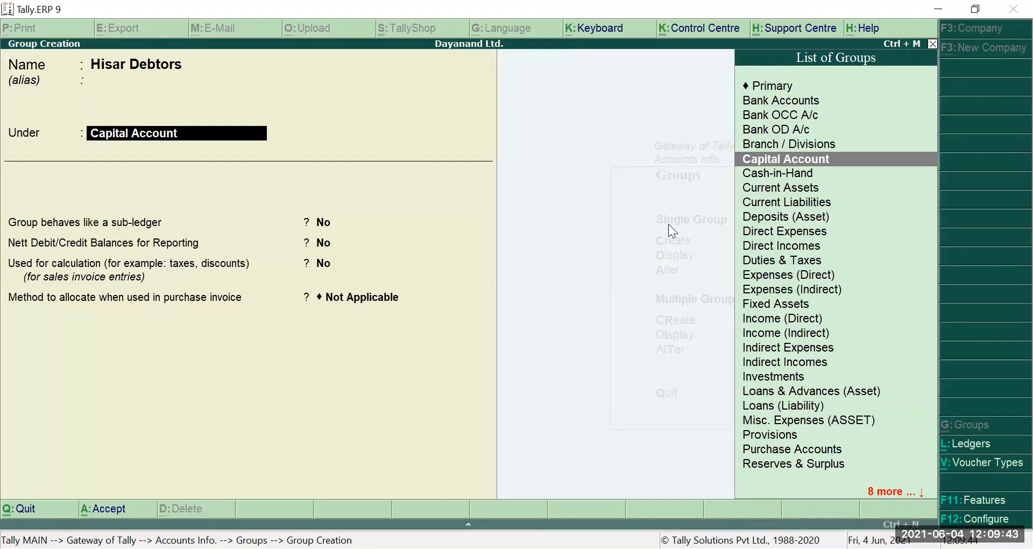
- Choose Sundry Debtors as the group's parent
key("Down")
key("Down")
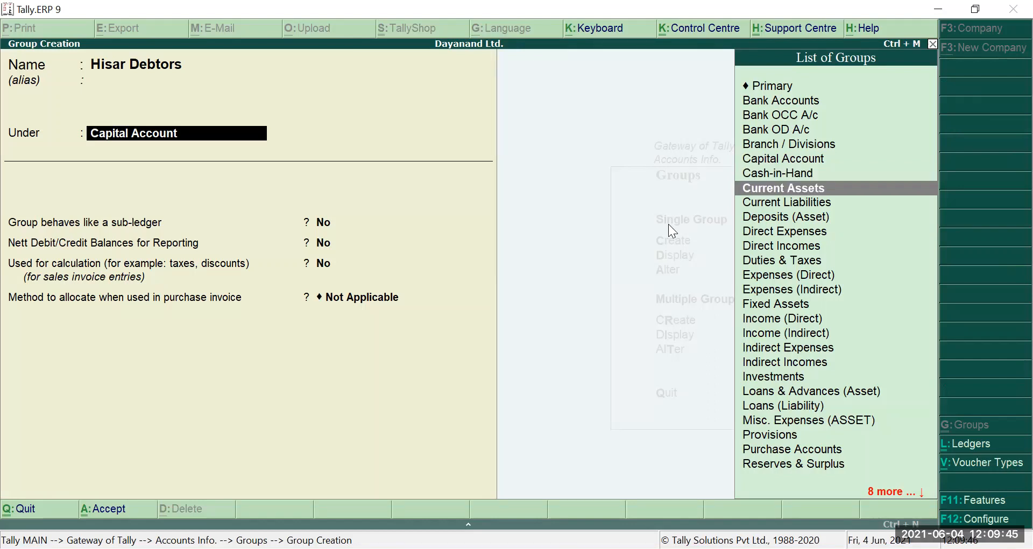
key("Down")
key("Down")
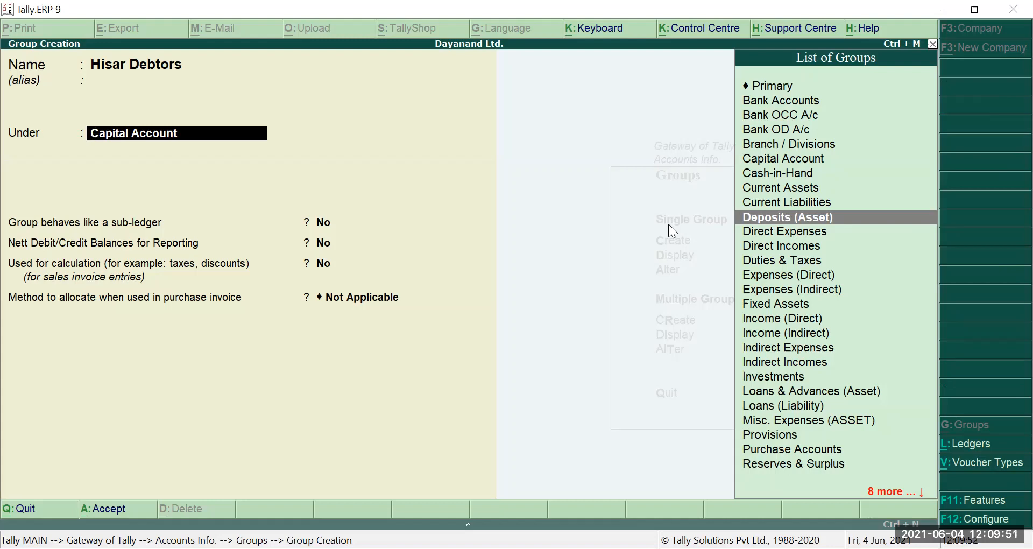
key("Up")
key("Up")
key("Up")
key("Up")
key("Up")
key("Up")
key("Up")
key("Up")
key("Up")
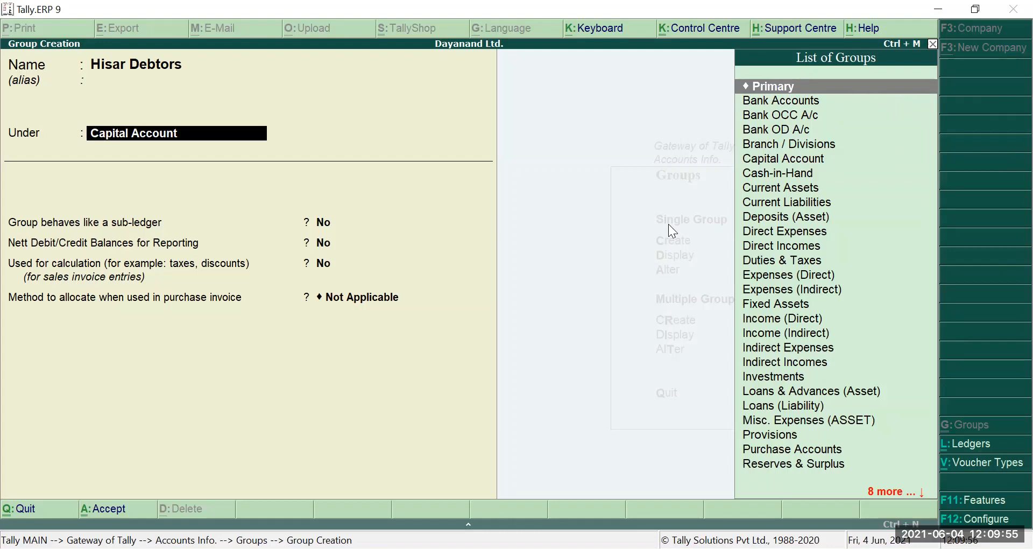
key("Down")
key("Down")
key("Down")
key("Down")
key("Down")
key("Down")
key("Down")
key("Down")
key("Down")
key("Down")
key("Down")
key("Down")
key("Down")
key("Down")
key("Down")
key("Down")
key("Down")
key("Down")
key("Down")
key("Down")
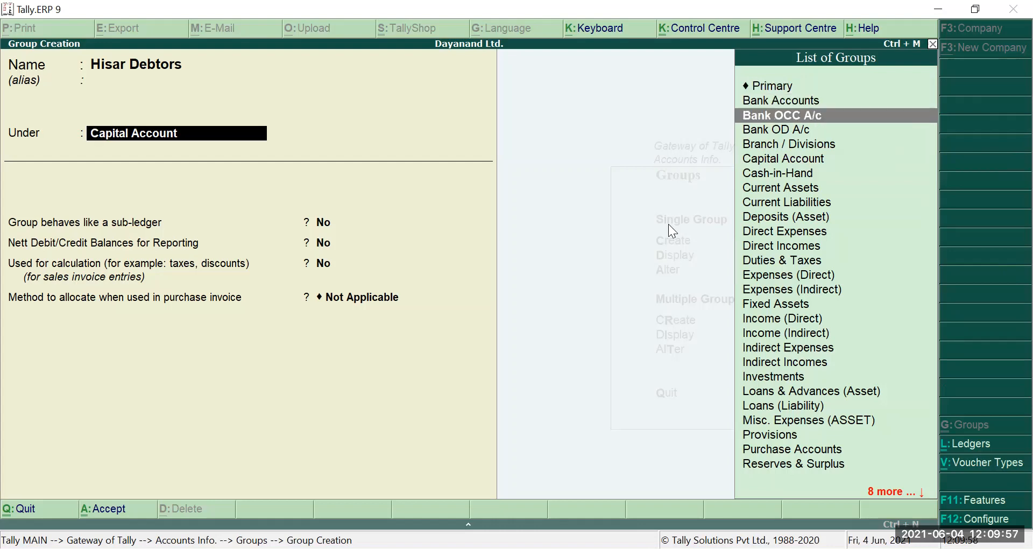
key("Up")
key("Up")
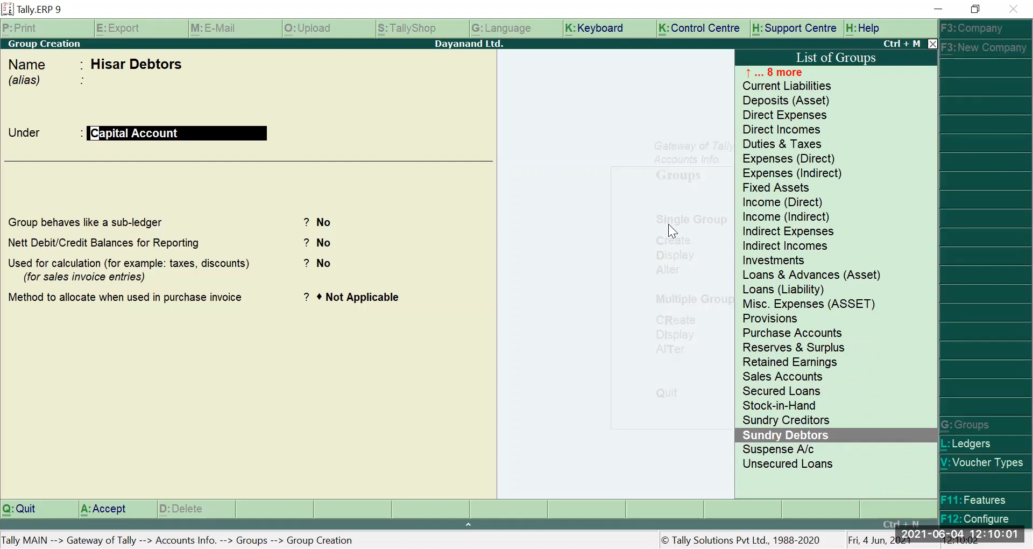
key("Return")
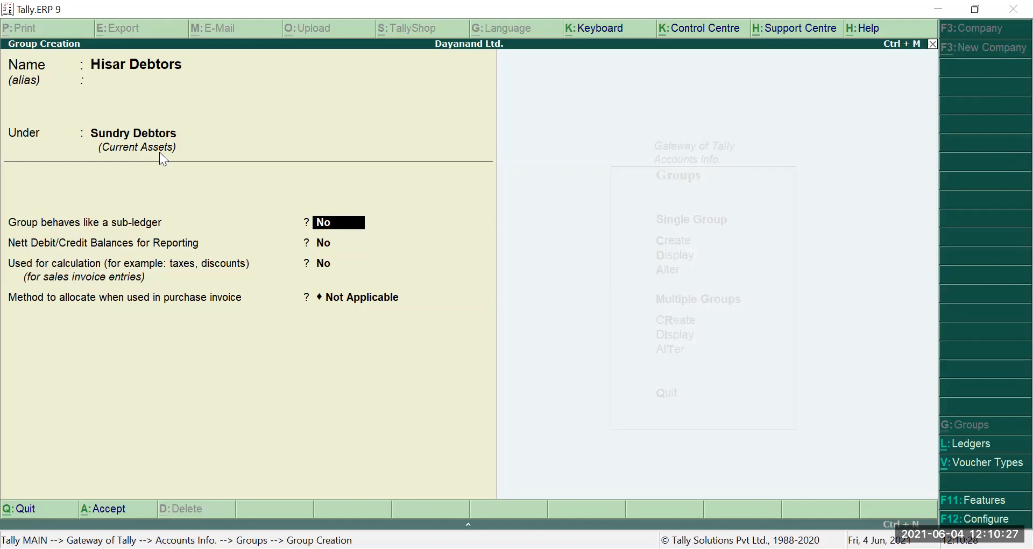
- Keep No for sub-ledger, nett balance and calculation options, then save Hisar Debtors
key("Return")
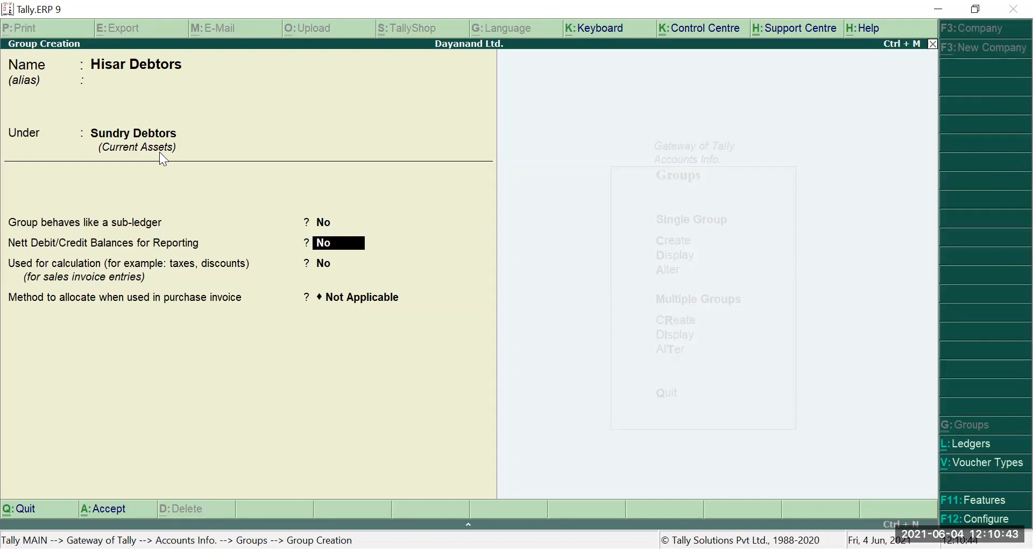
key("Return")
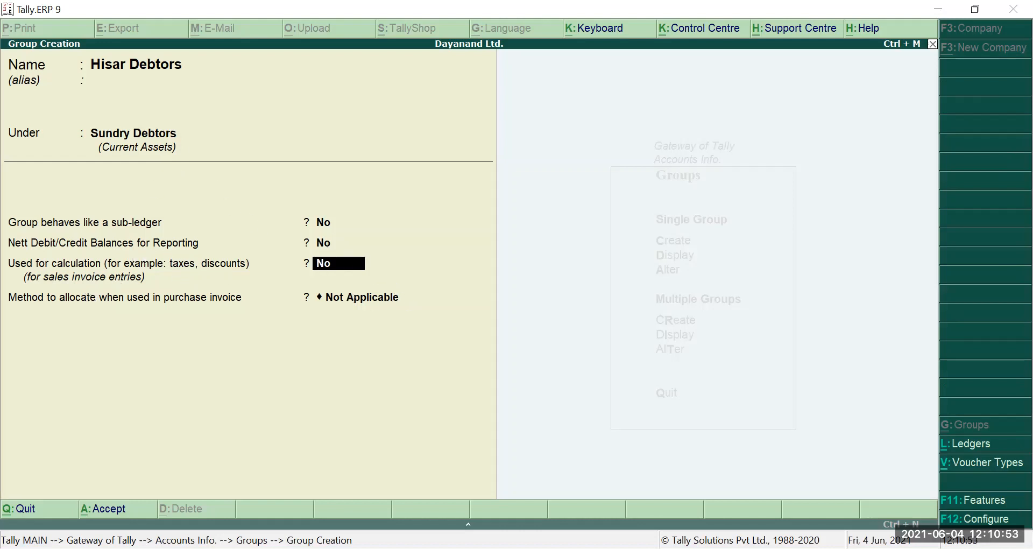
left_click(7, 331)
key("Return")
key("Return")
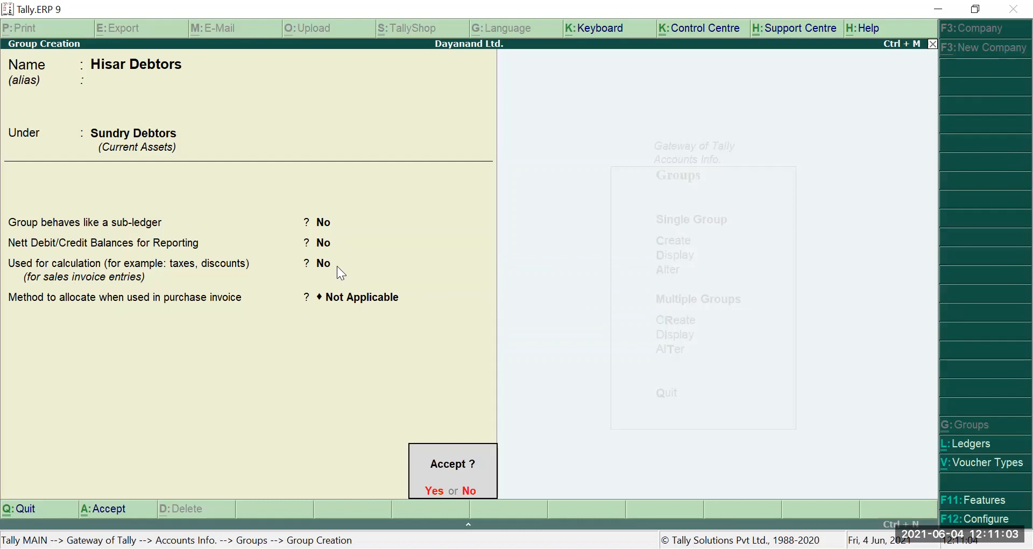
key("Return")
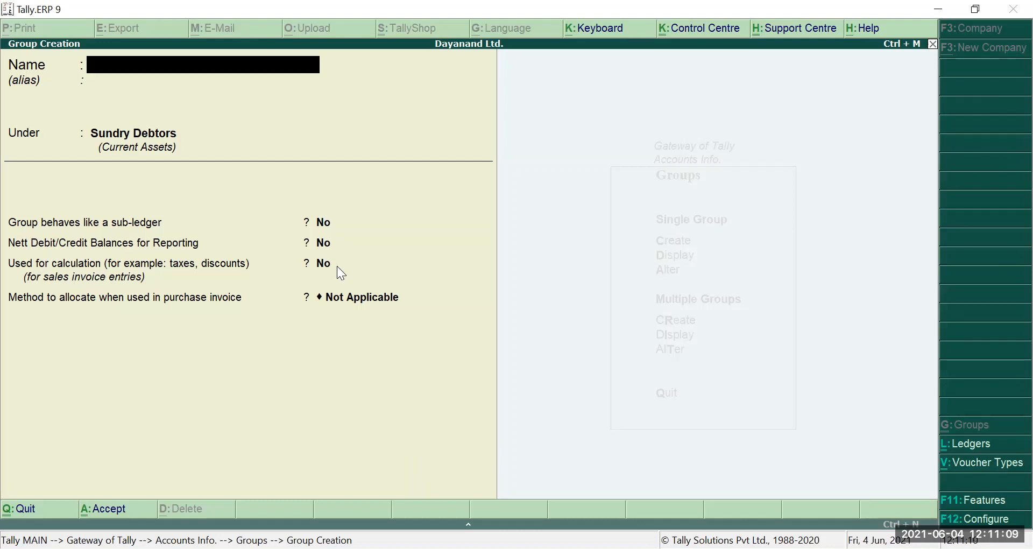
- Create Hisar Creditors under Sundry Creditors with default settings and save it
type("Hisar Creditors")
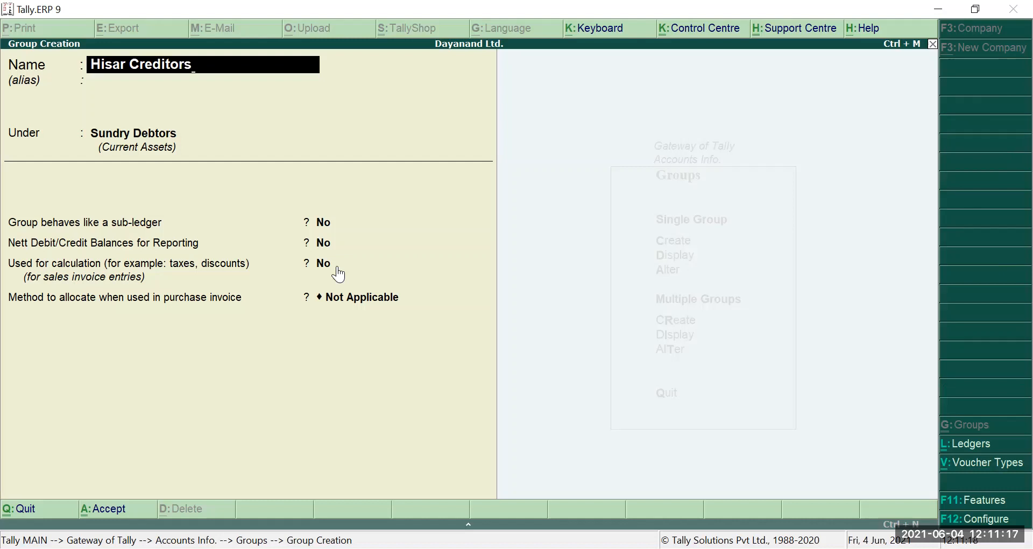
key("Return")
key("Return")
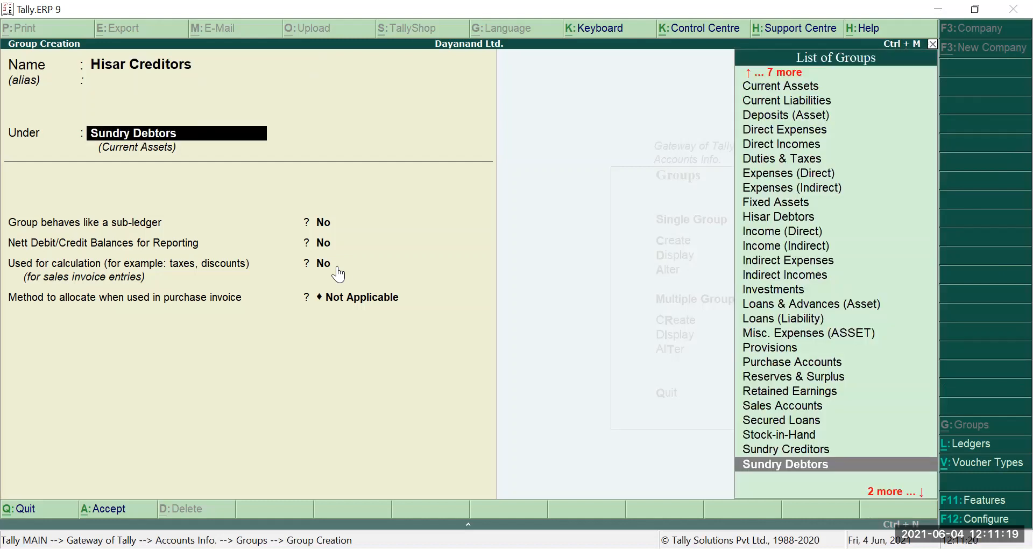
key("Up")
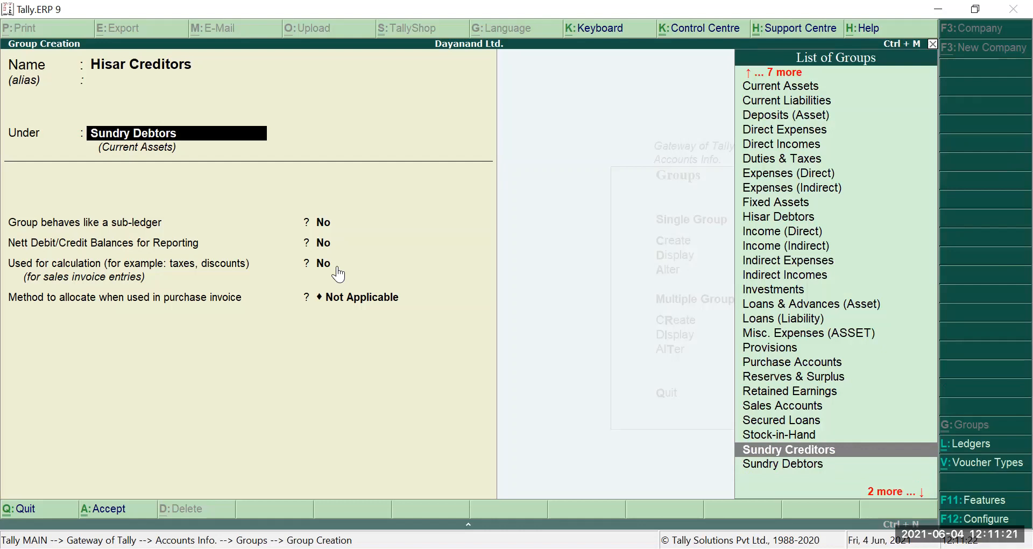
key("Return")
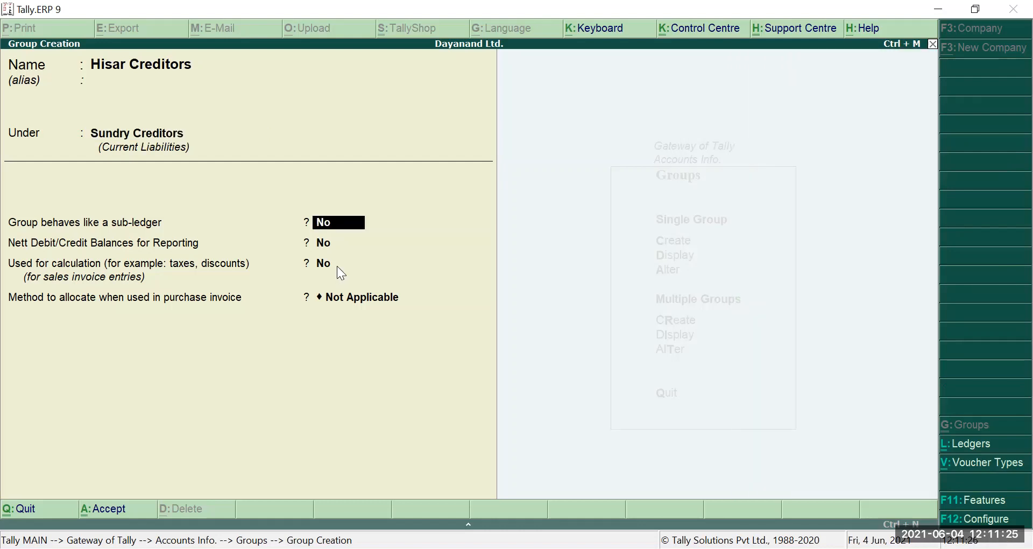
key("Return")
key("Return")
key("Return")
key("Return")
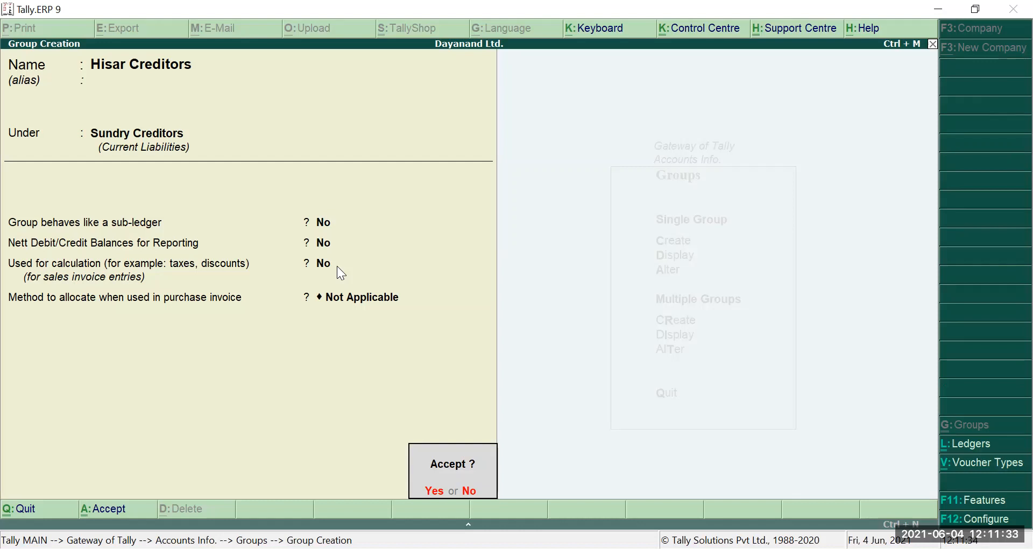
key("Return")
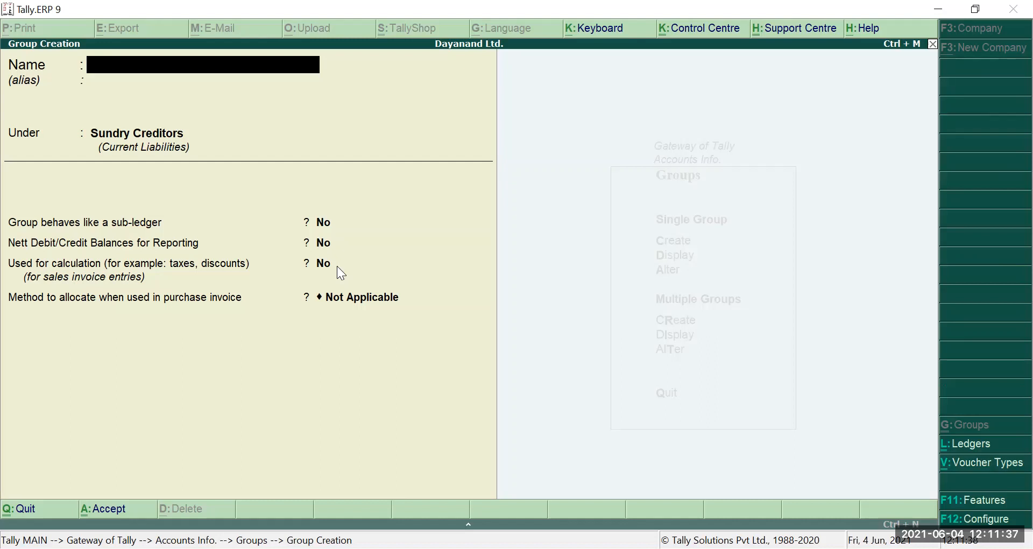
- Quit group creation and back out to the Gateway of Tally
key("Escape")
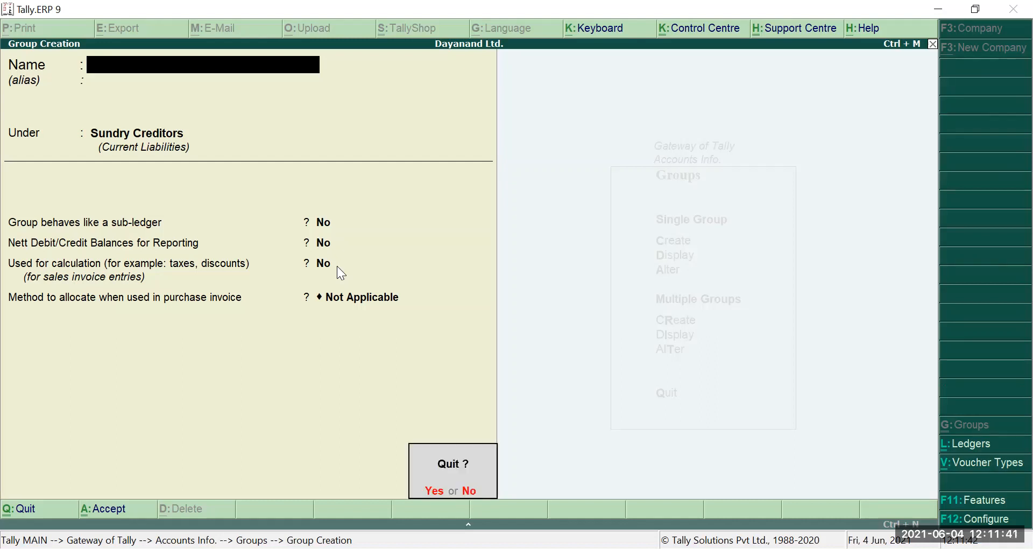
key("y")
key("Escape")
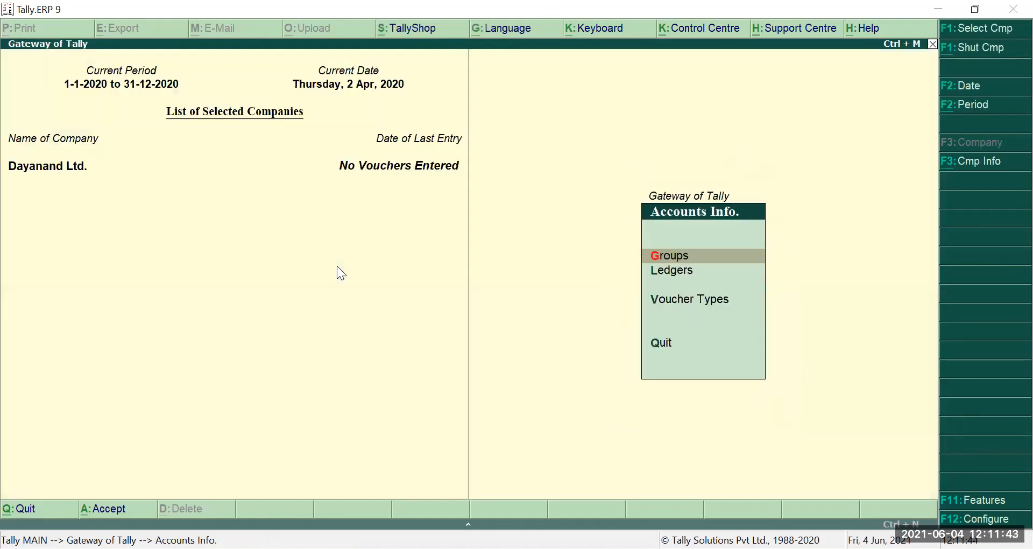
key("Escape")
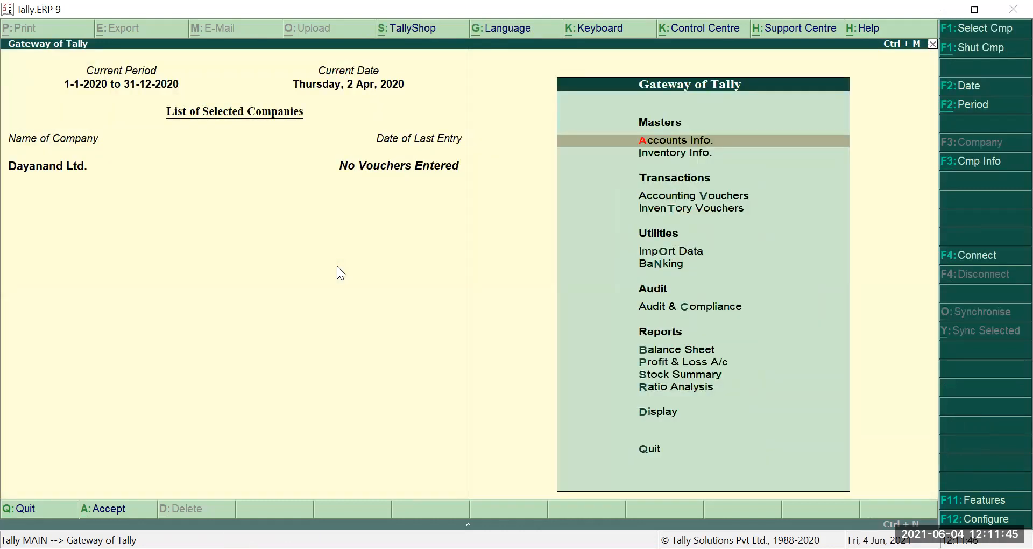